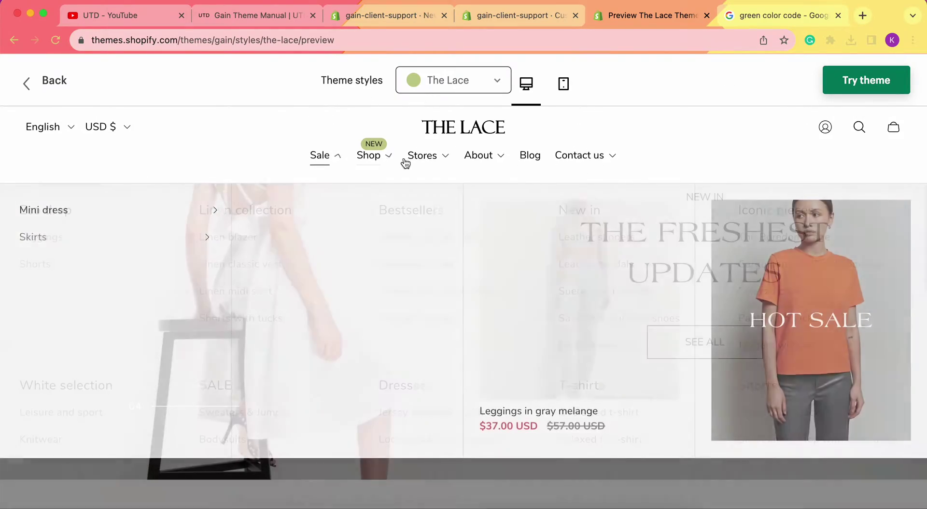
Browse The Lace demo's Shop and Stores menus, then go back to the Gain theme editor.
mouse_move(437, 164)
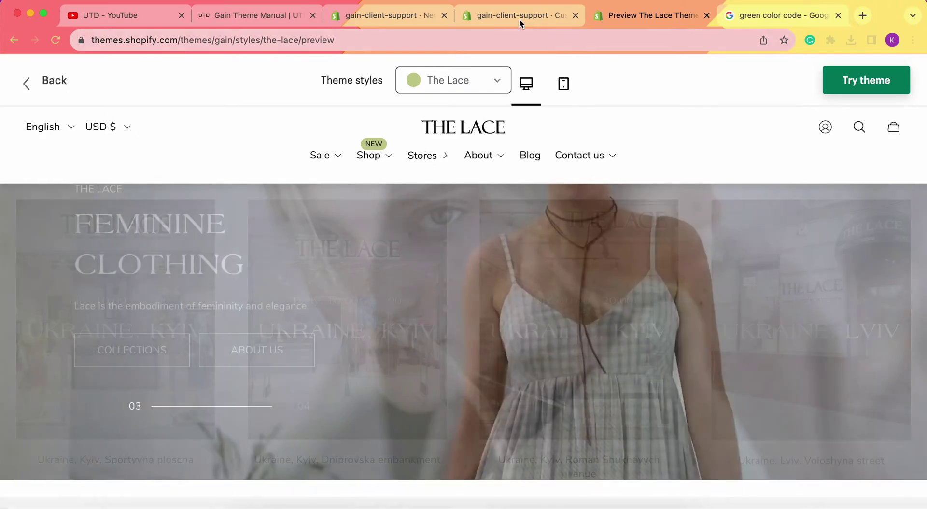
left_click(515, 15)
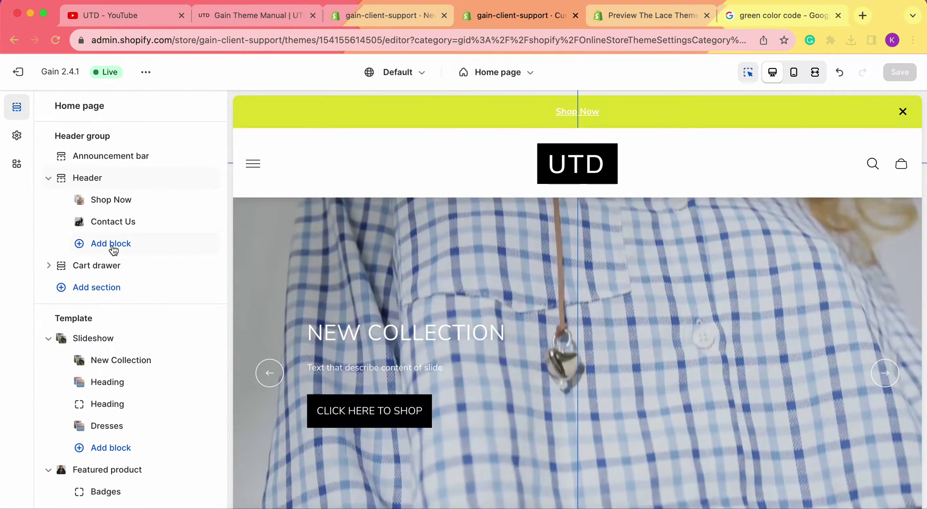
Add a Mega menu images block to the Header after Contact Us and open its settings.
left_click(113, 249)
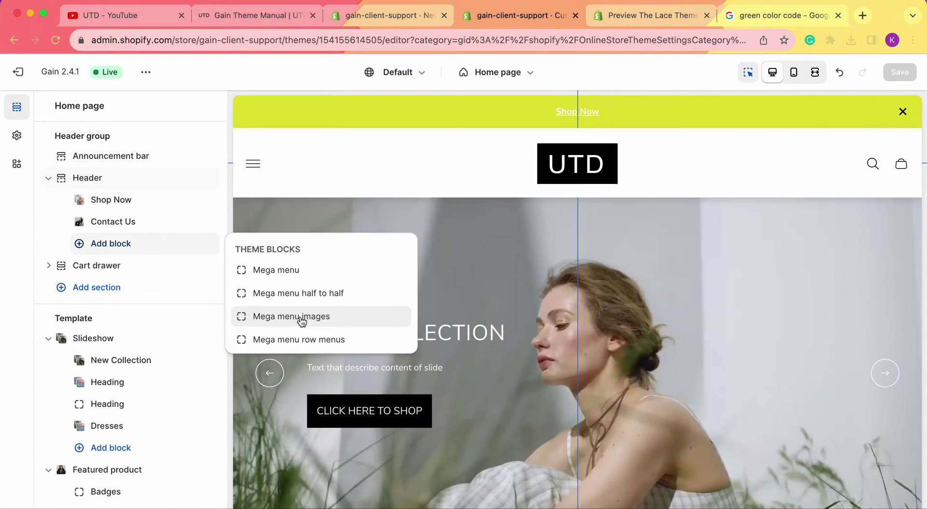
left_click(290, 317)
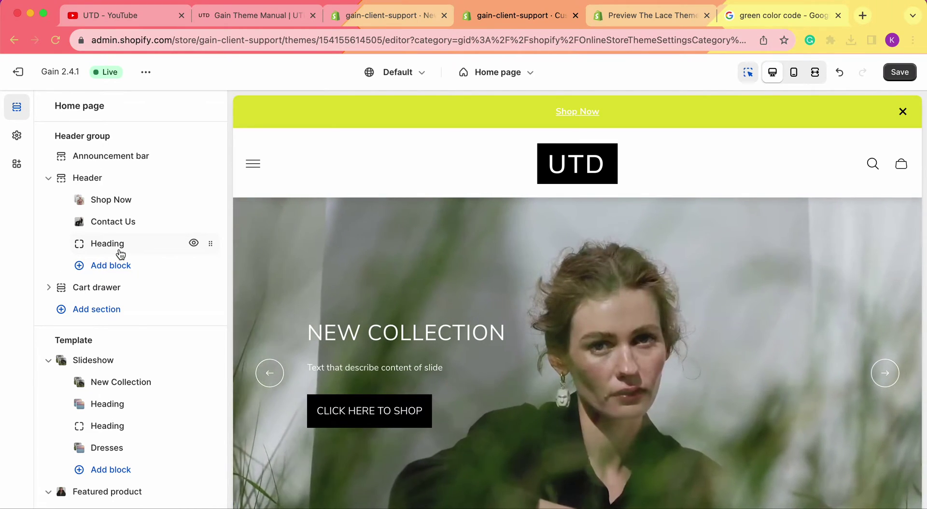
left_click(119, 248)
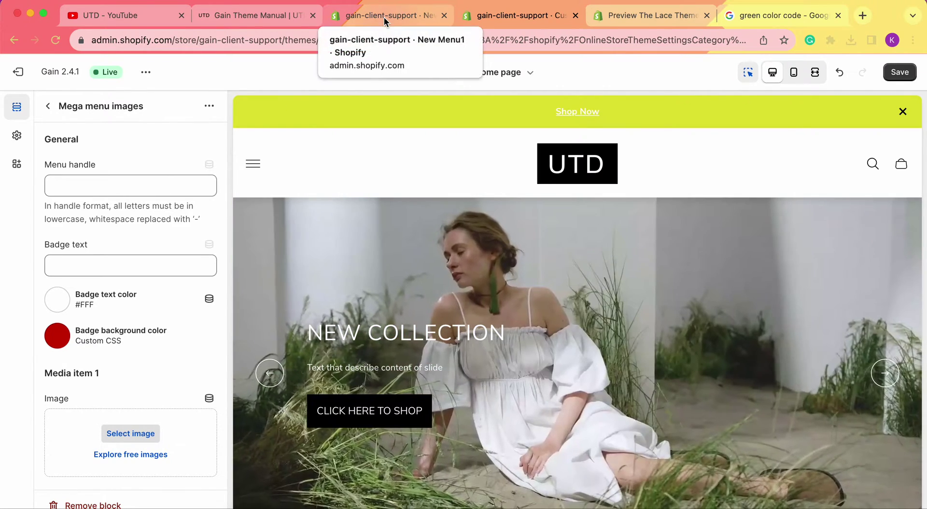
left_click(383, 17)
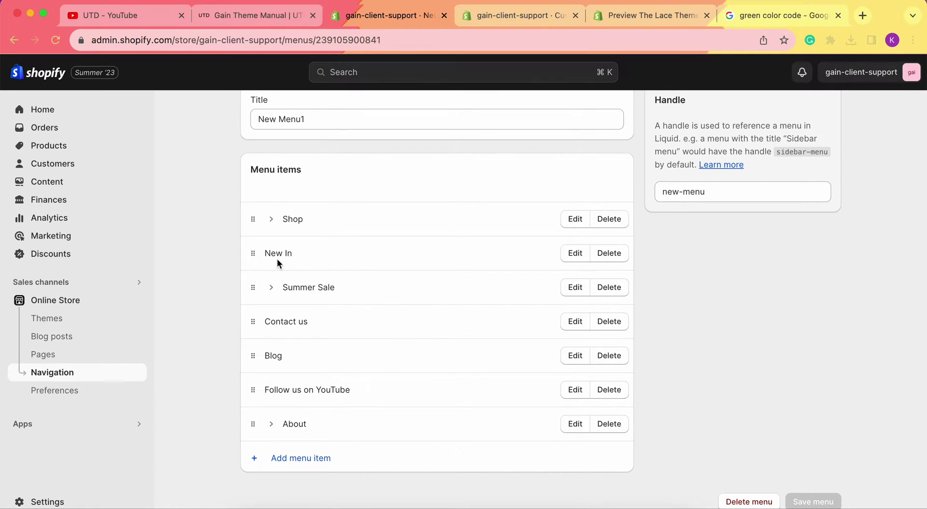
left_click(636, 17)
left_click(534, 17)
left_click(123, 185)
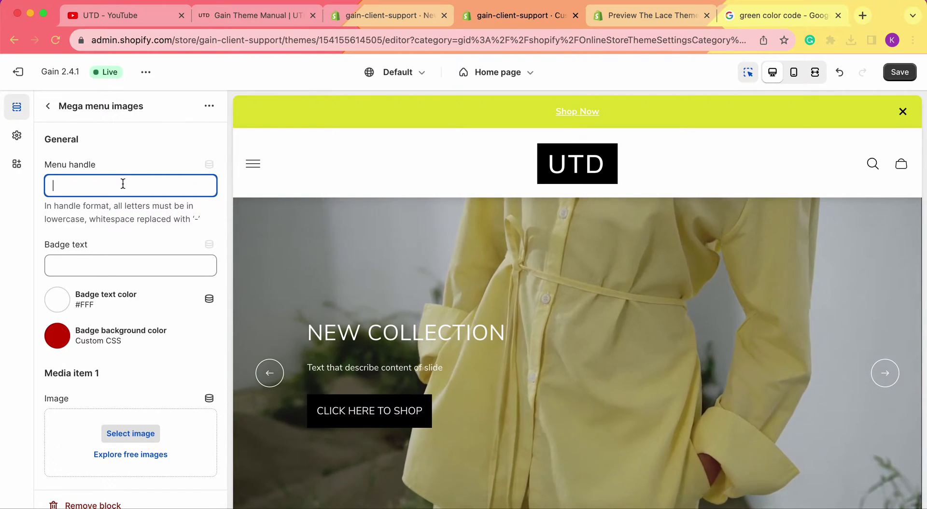
Set the block's Menu handle to new-in and Badge text to NEW In, checking the Lace Shop menu.
type("new-in")
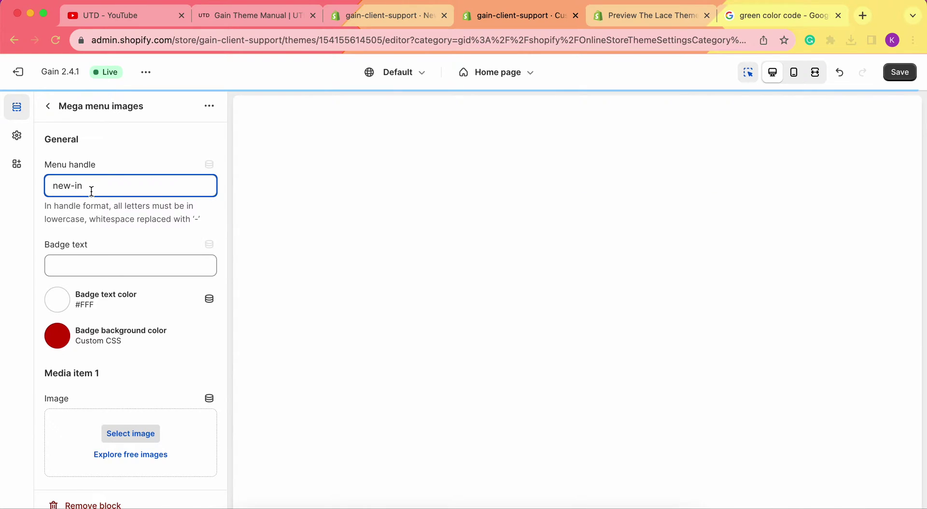
scroll(90, 234, "down", 1)
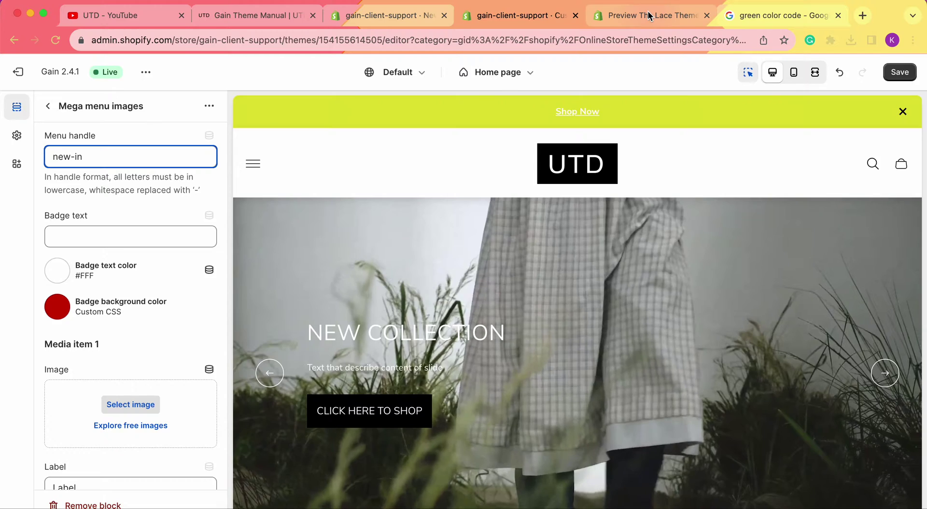
left_click(647, 11)
mouse_move(375, 155)
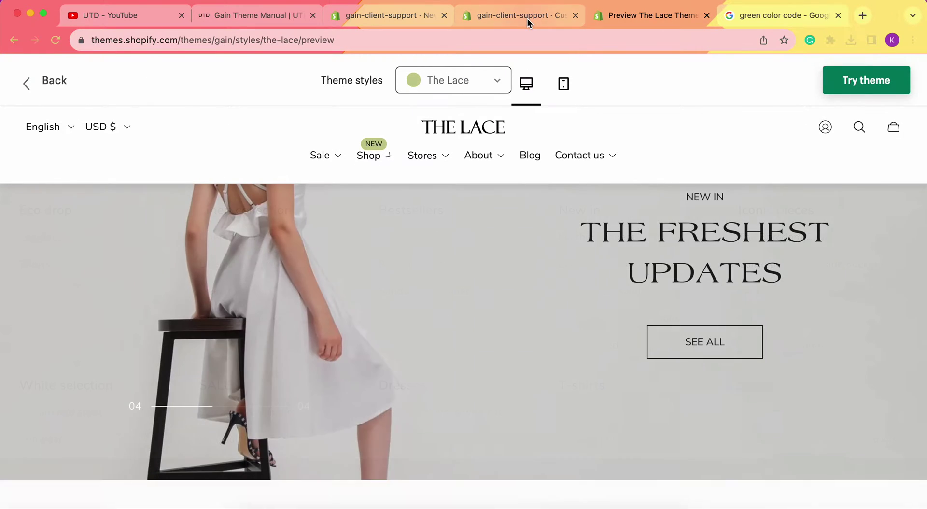
left_click(527, 17)
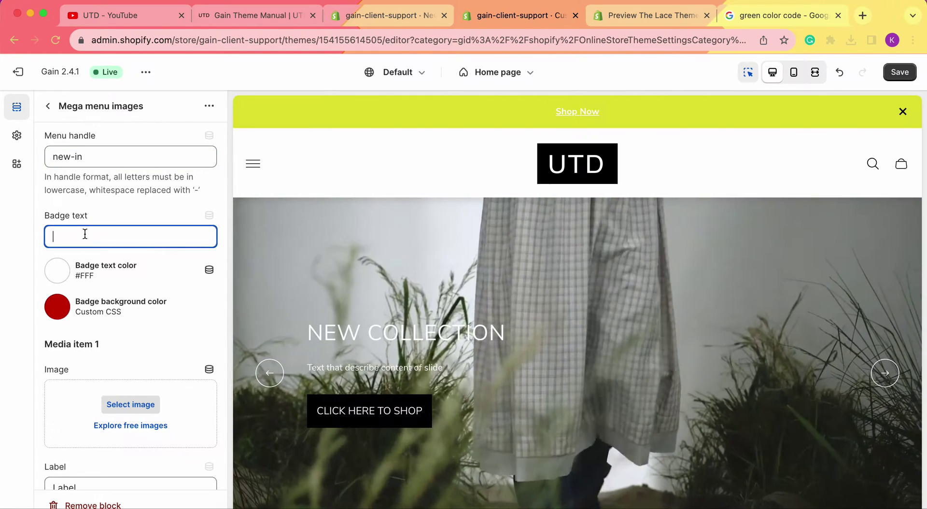
type("In")
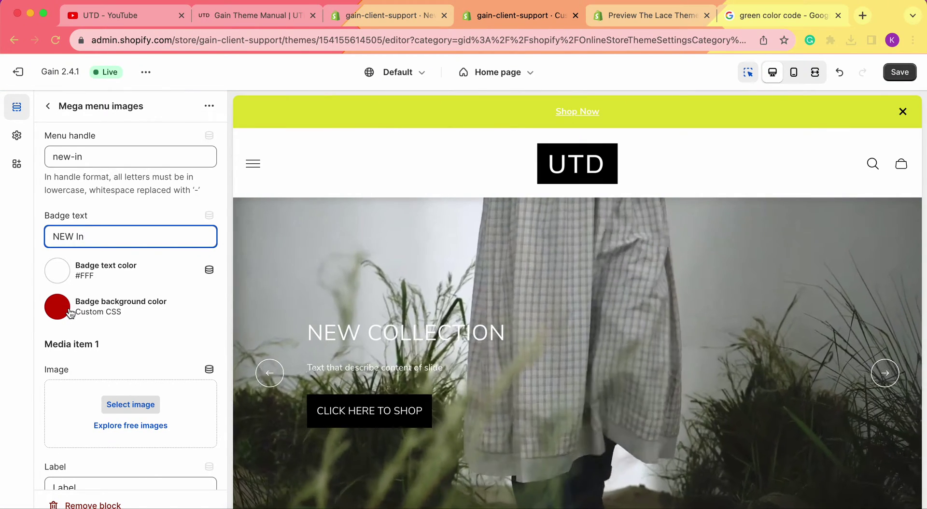
left_click(66, 311)
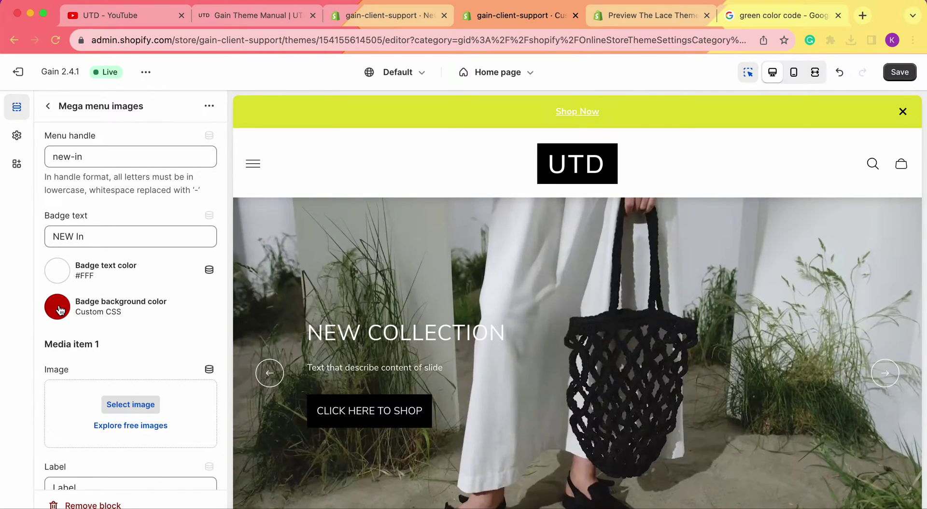
left_click(61, 310)
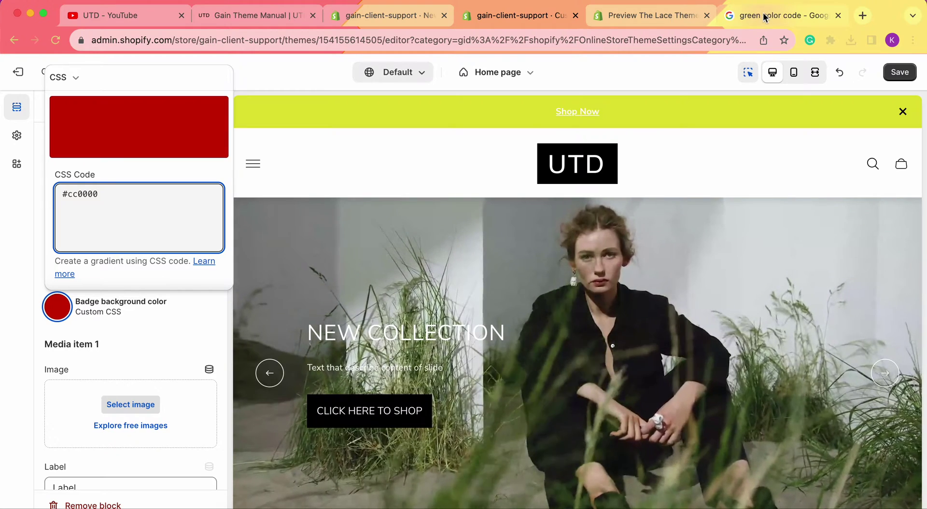
Copy the yellow-green code #9ACD32 from Google and try it as the badge background colour.
left_click(750, 17)
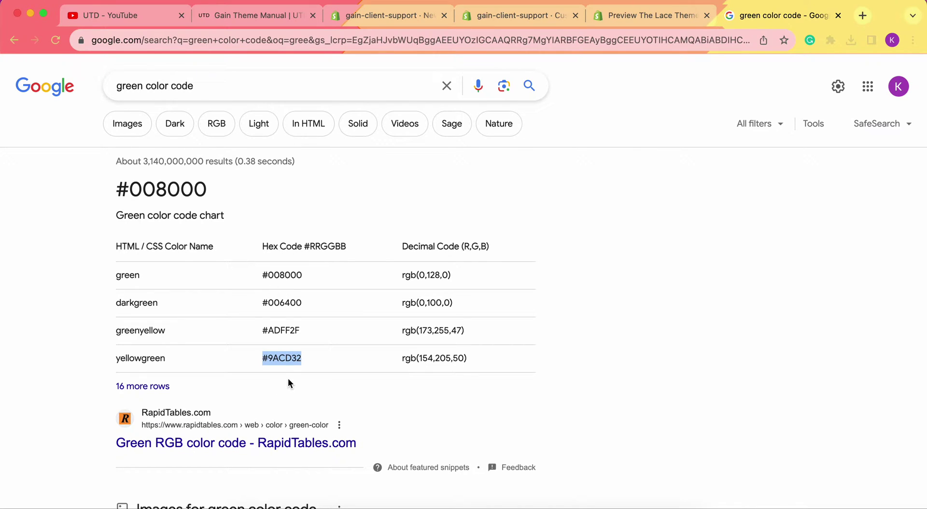
left_click(517, 18)
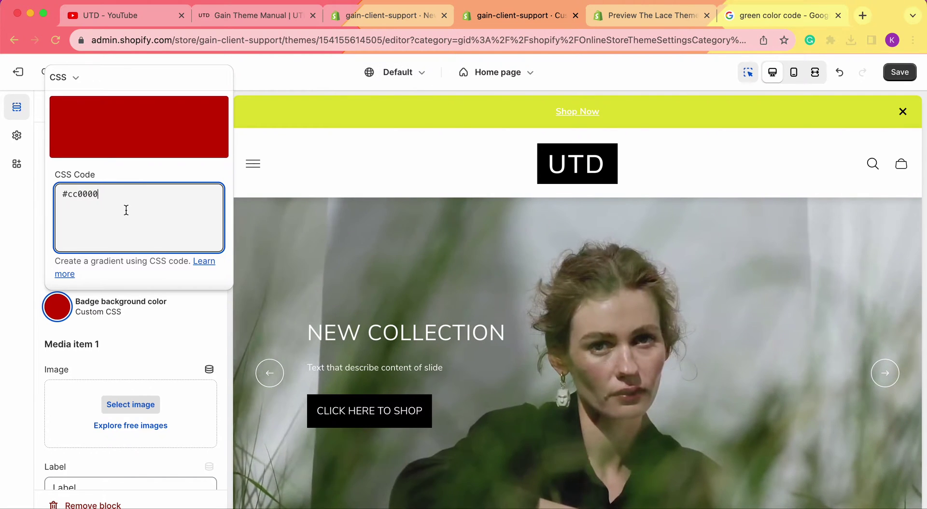
key("super+a")
type("#9ACD32")
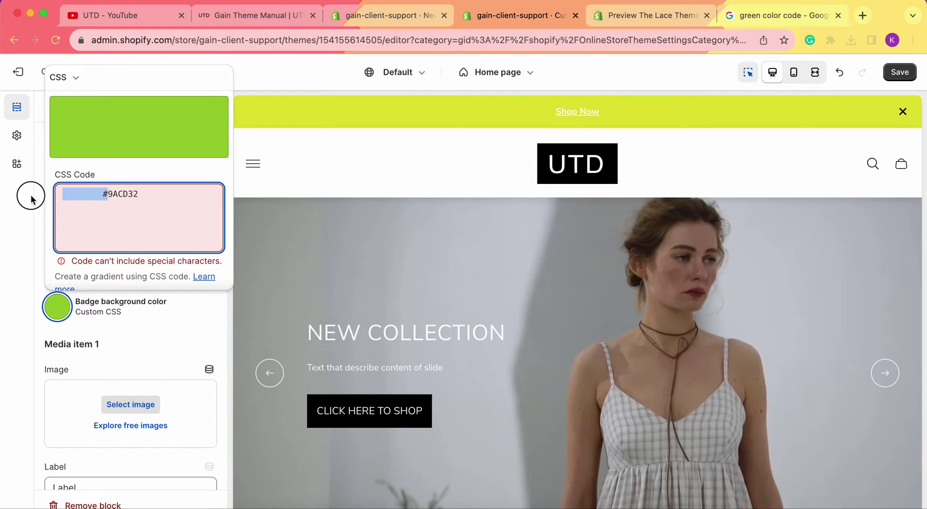
left_click(31, 198)
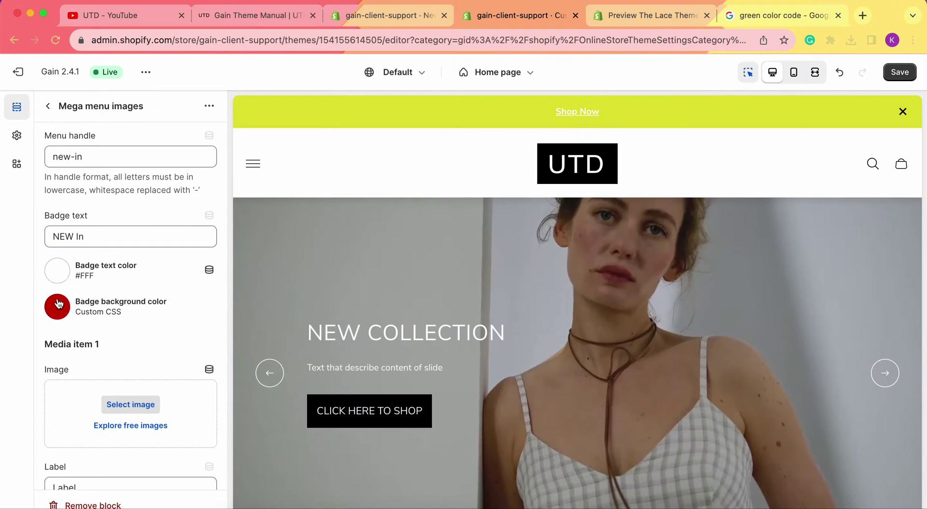
Paste #9ACD32 into Badge background color again, trimming the leading spaces, and keep it.
left_click(57, 307)
key("super+a")
type("#9ACD32")
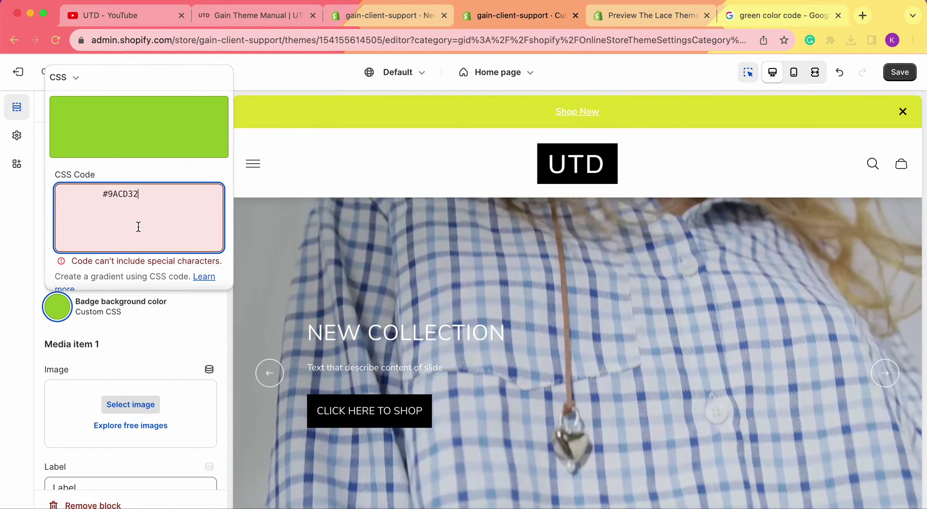
key("super+a")
key("Home")
key("Delete")
key("Delete")
key("Delete")
key("Delete")
key("Delete")
key("Delete")
key("Delete")
key("Delete")
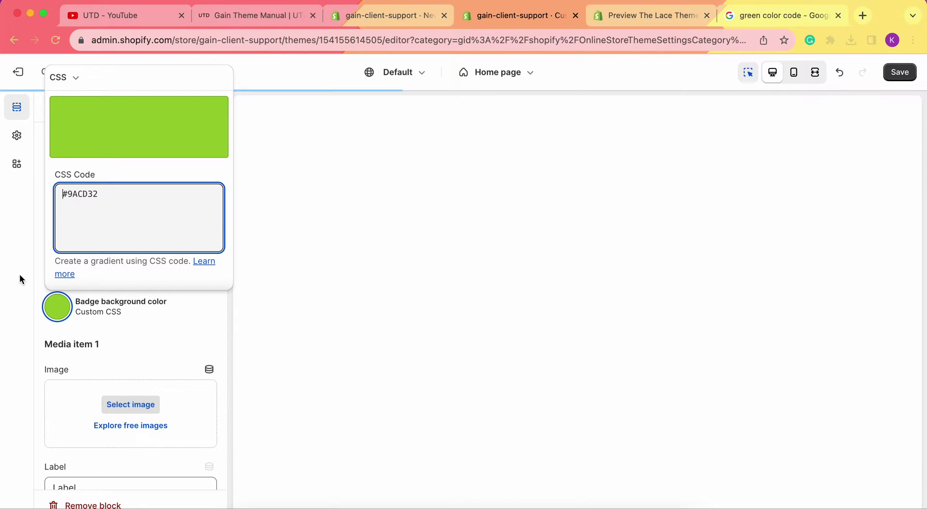
left_click(19, 274)
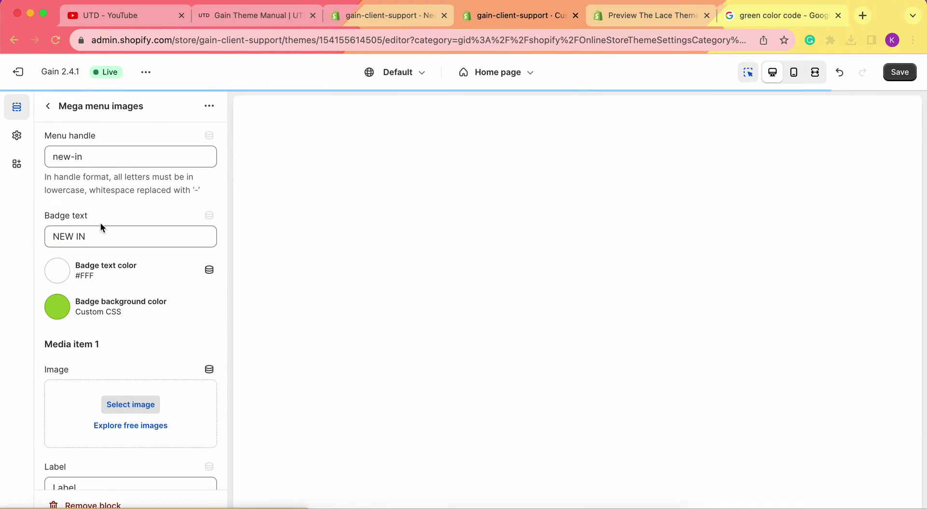
scroll(160, 309, "down", 2)
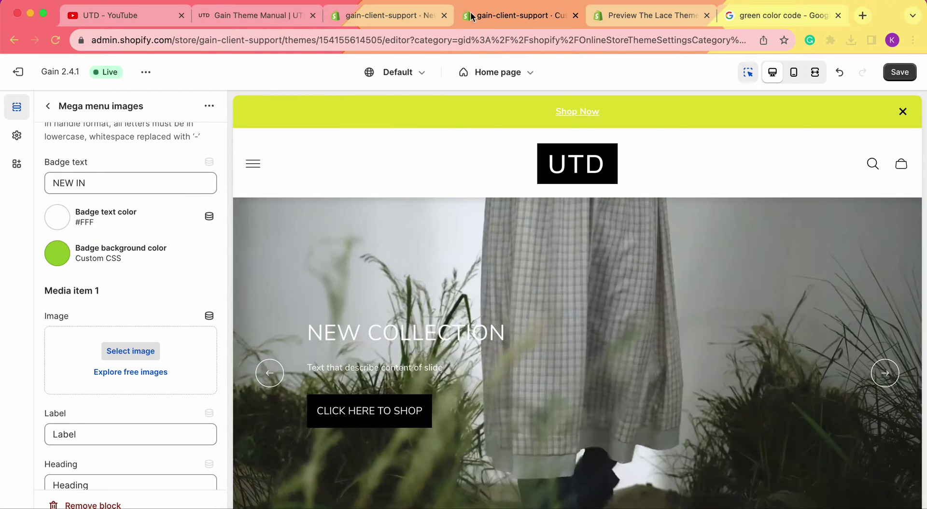
left_click(655, 15)
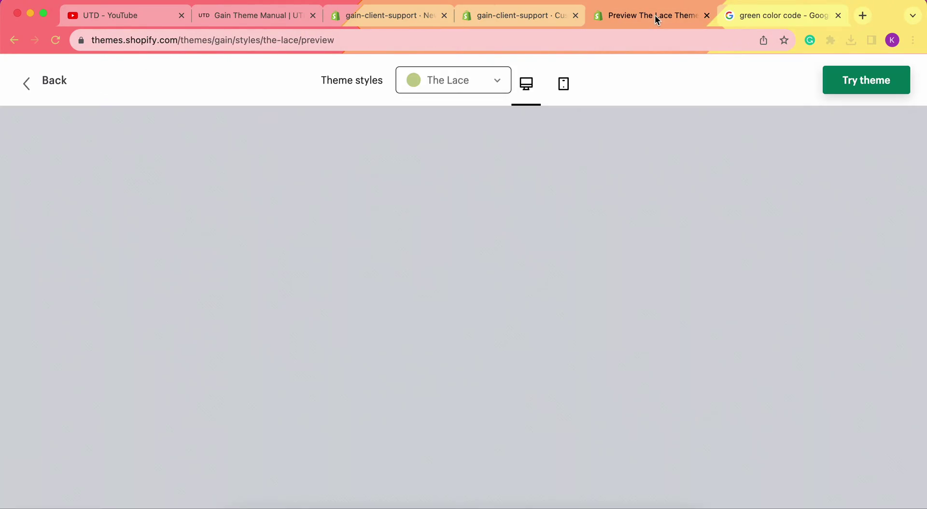
mouse_move(432, 160)
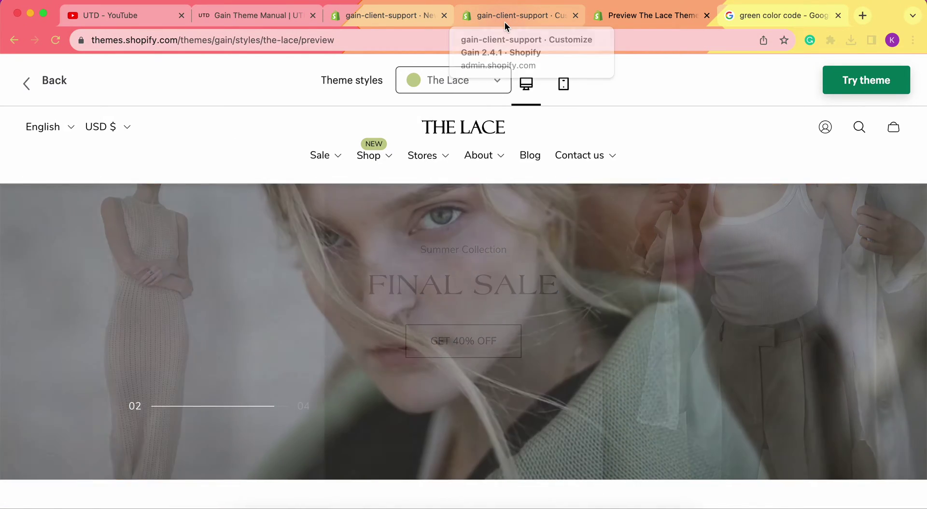
left_click(505, 19)
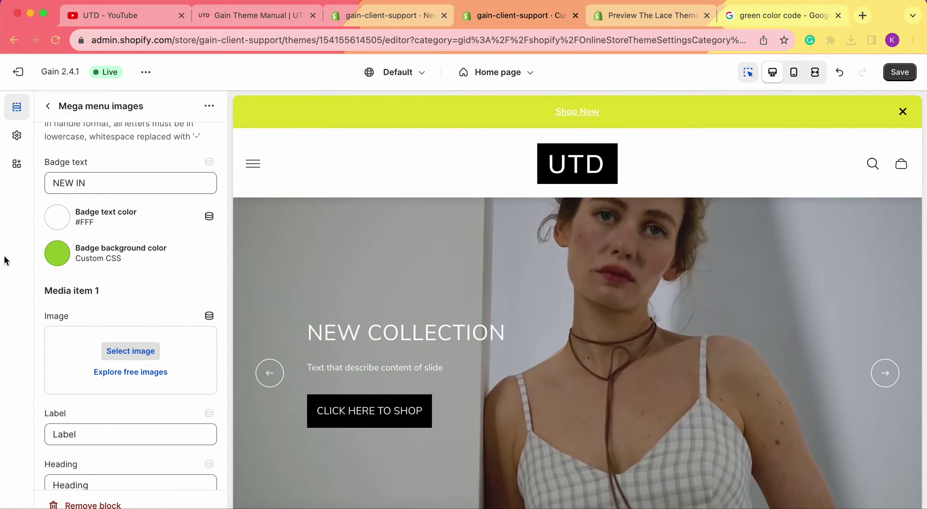
scroll(138, 300, "down", 5)
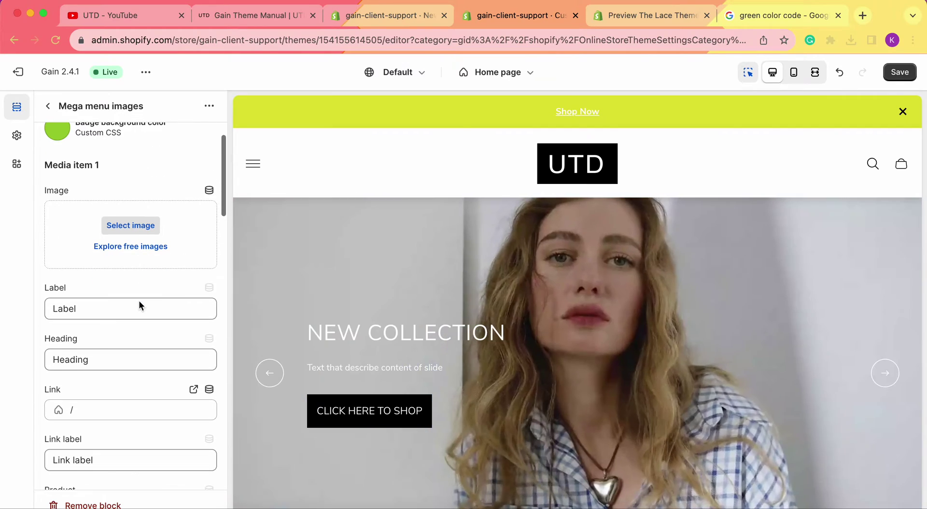
scroll(134, 259, "down", 6)
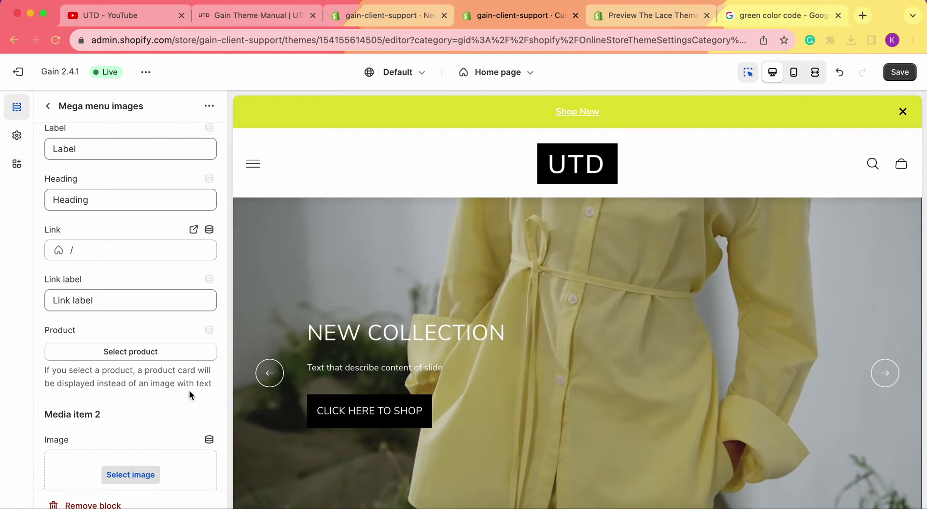
scroll(105, 286, "up", 3)
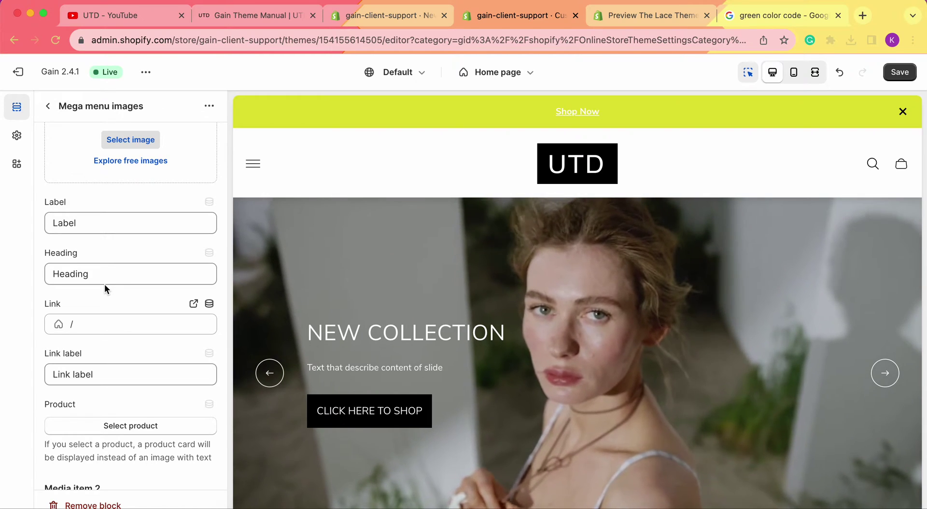
scroll(105, 283, "up", 6)
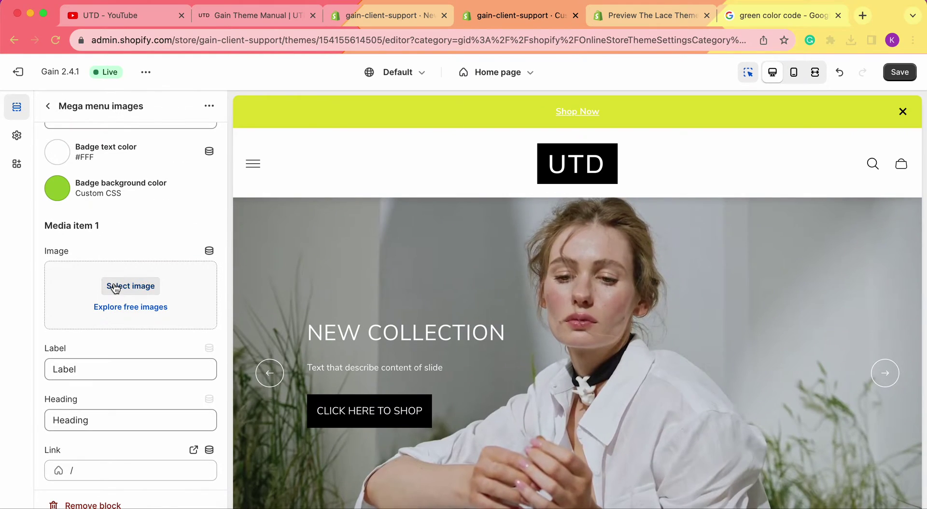
Choose the thelace-19_1 photo from the store library as Media item 1's image.
left_click(115, 288)
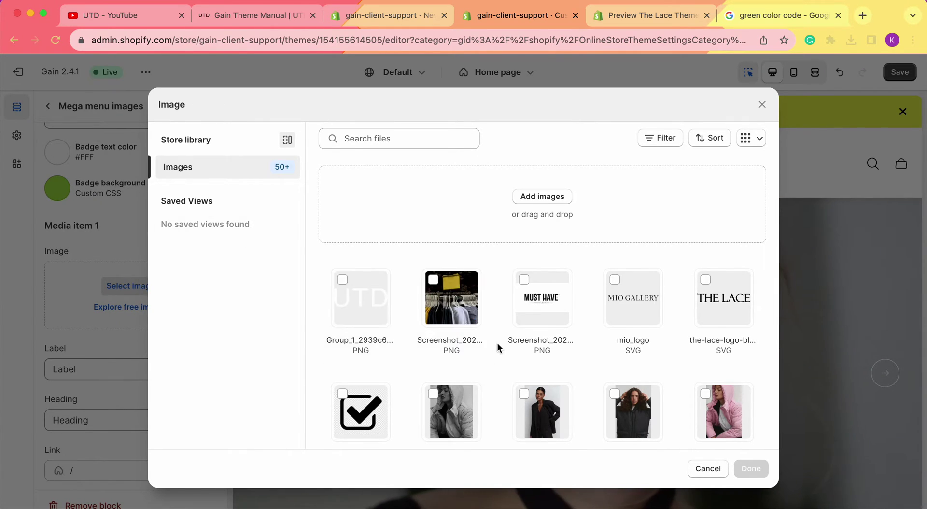
scroll(497, 346, "down", 5)
scroll(497, 346, "down", 1)
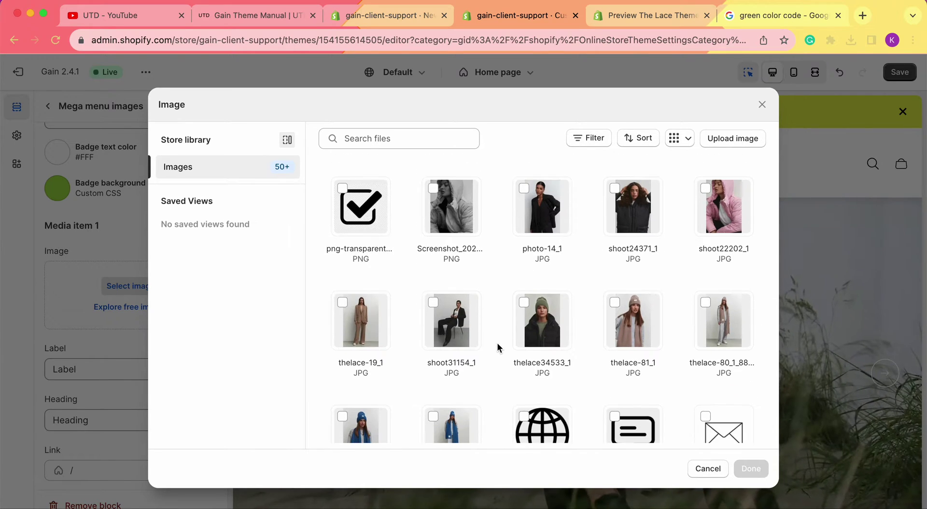
left_click(378, 338)
left_click(751, 468)
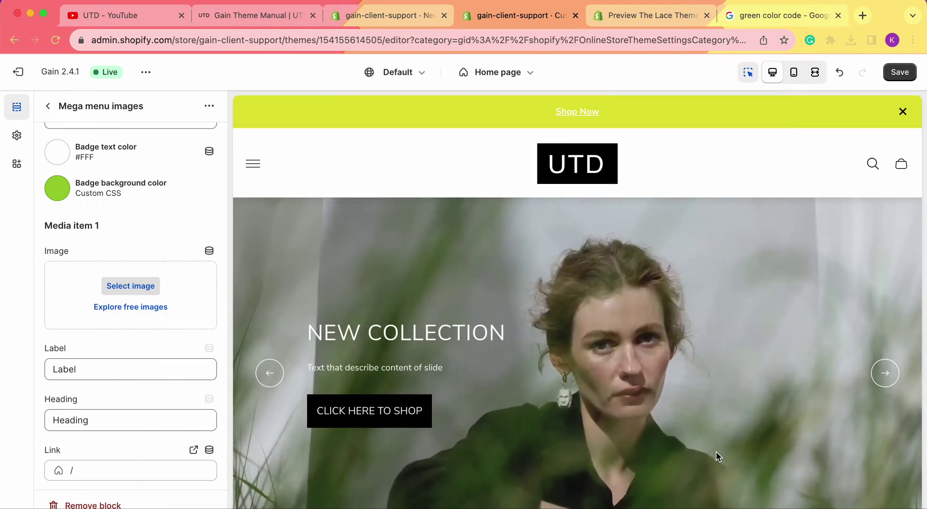
scroll(135, 315, "down", 2)
scroll(133, 315, "down", 2)
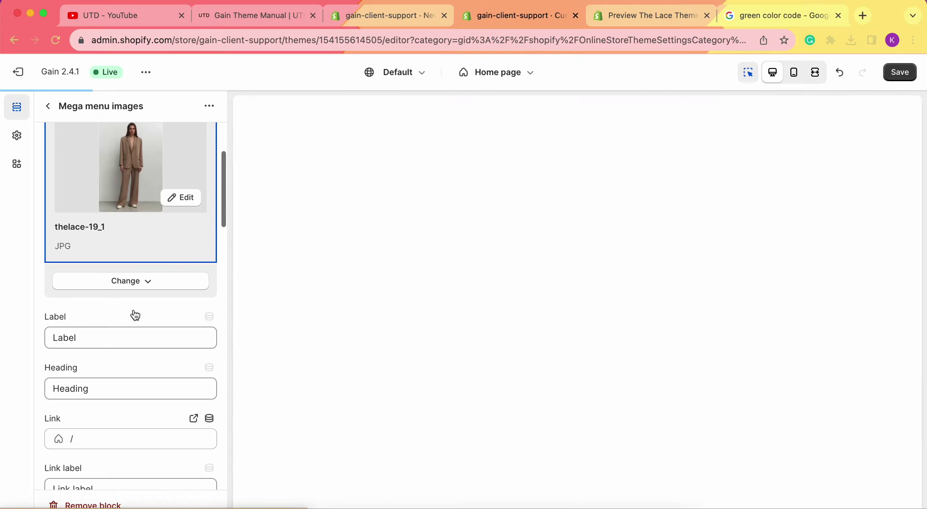
Give Media item 1 the label New In and the heading Blazer.
scroll(91, 313, "down", 1)
scroll(103, 304, "down", 1)
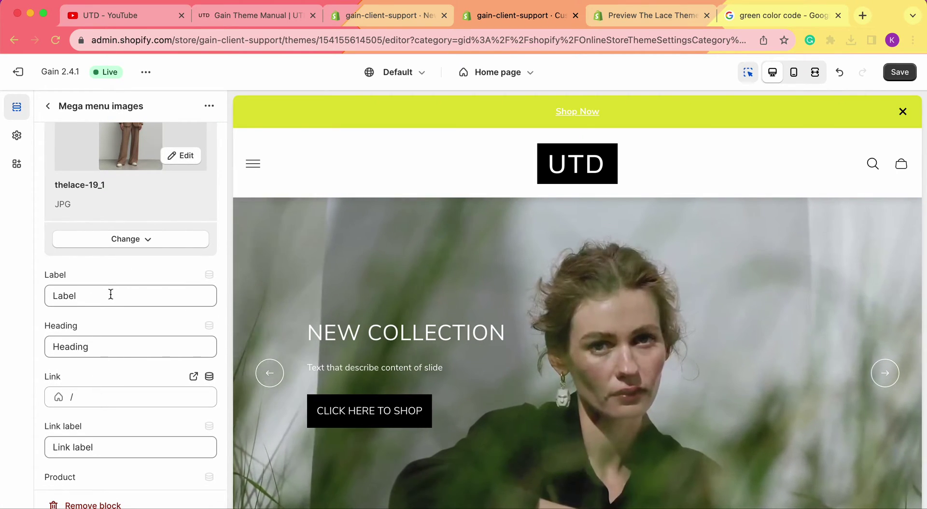
left_click(102, 290)
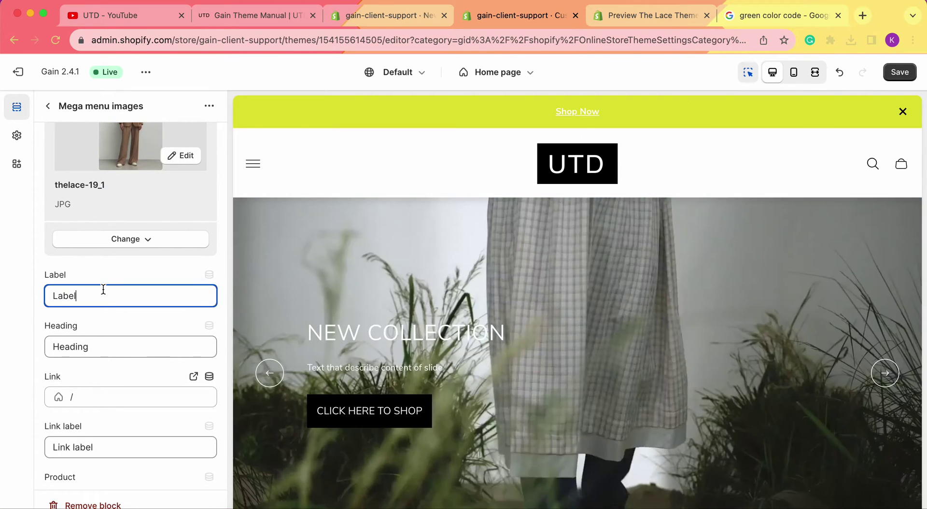
double_click(102, 289)
type("New In")
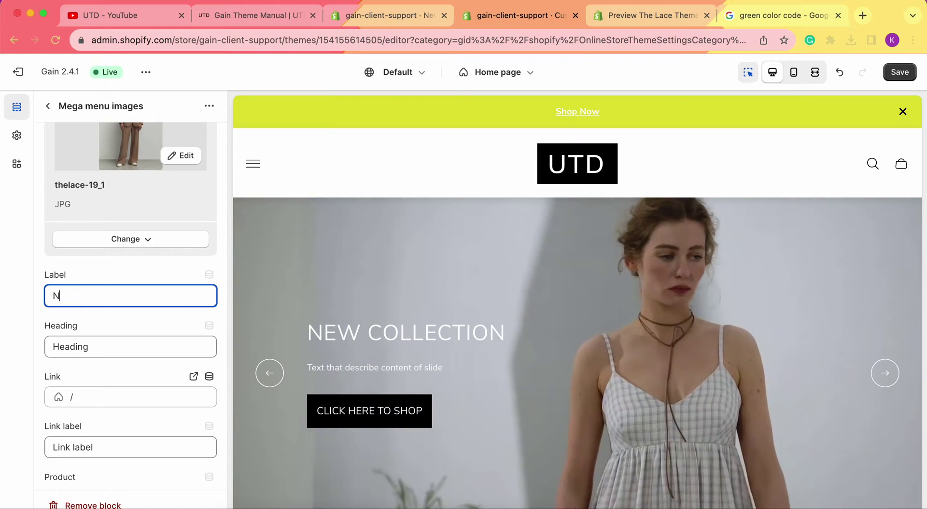
scroll(113, 301, "down", 2)
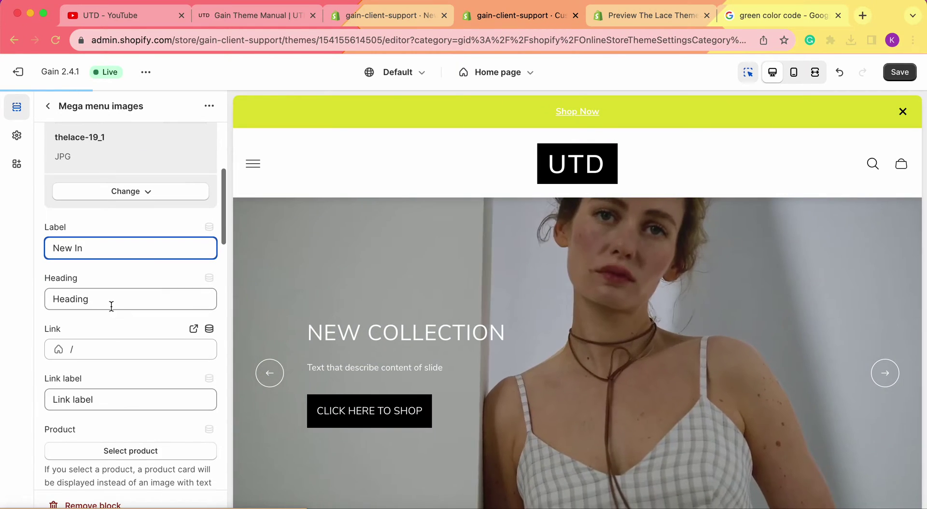
double_click(95, 297)
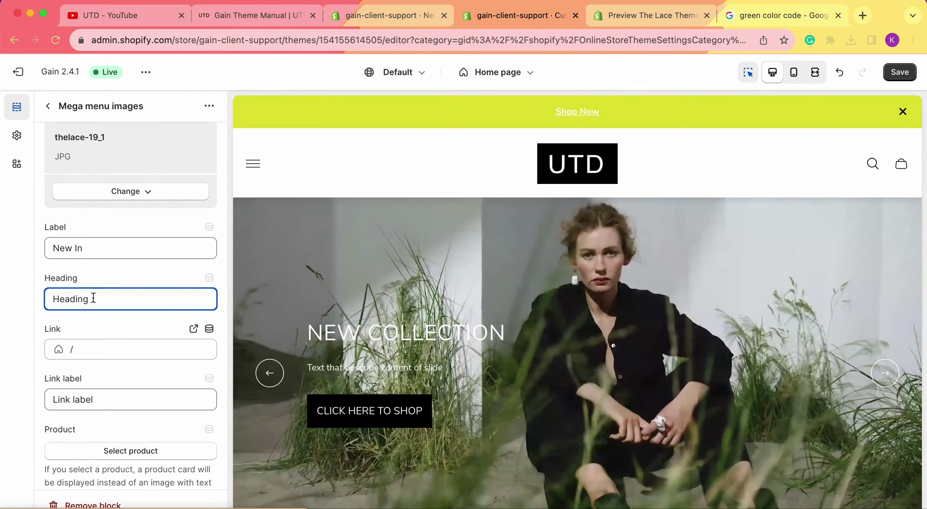
type("Blazer")
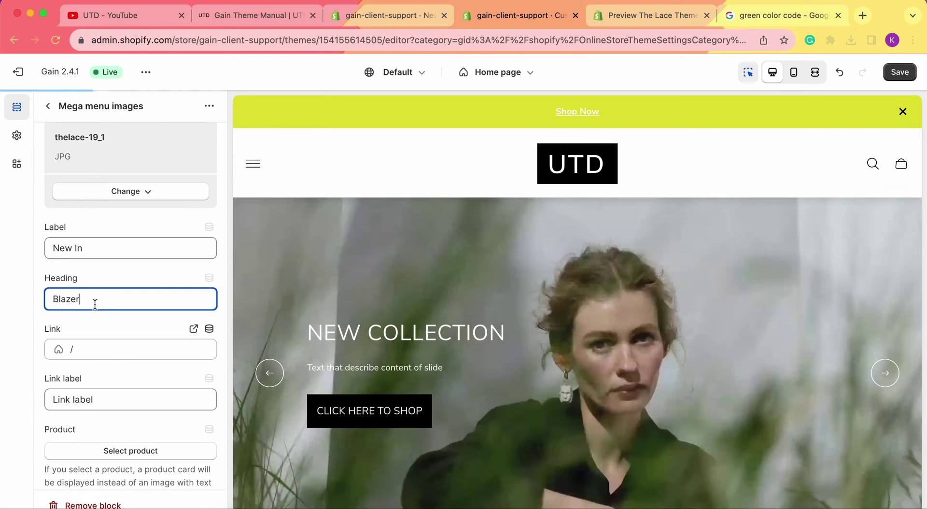
Bring up Media item 1's link choices listing the store's collections.
scroll(97, 306, "down", 2)
left_click(75, 305)
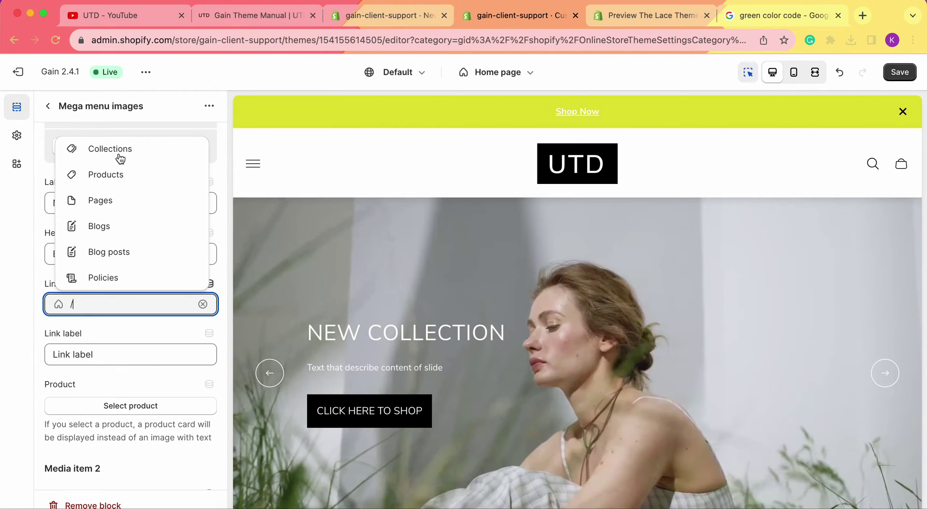
left_click(120, 159)
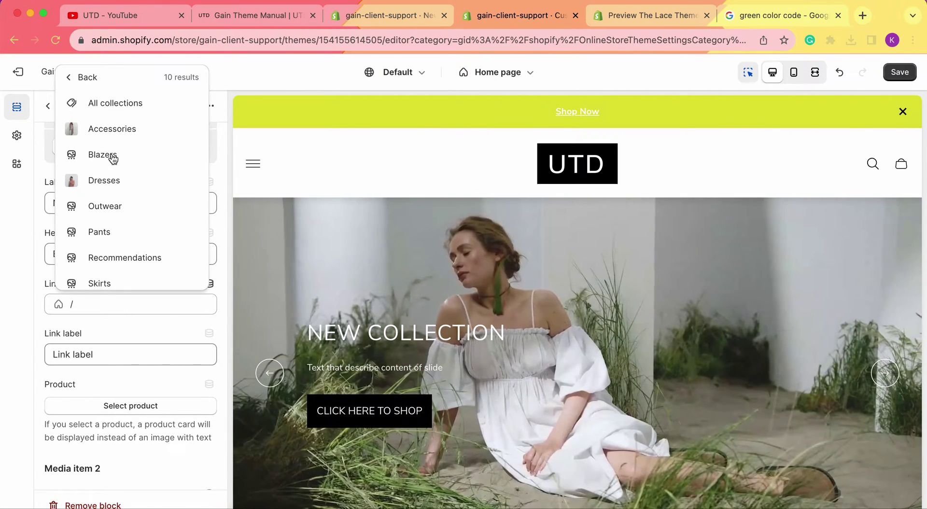
Link Media item 1 to the Blazers collection with the link label Shop now.
left_click(103, 155)
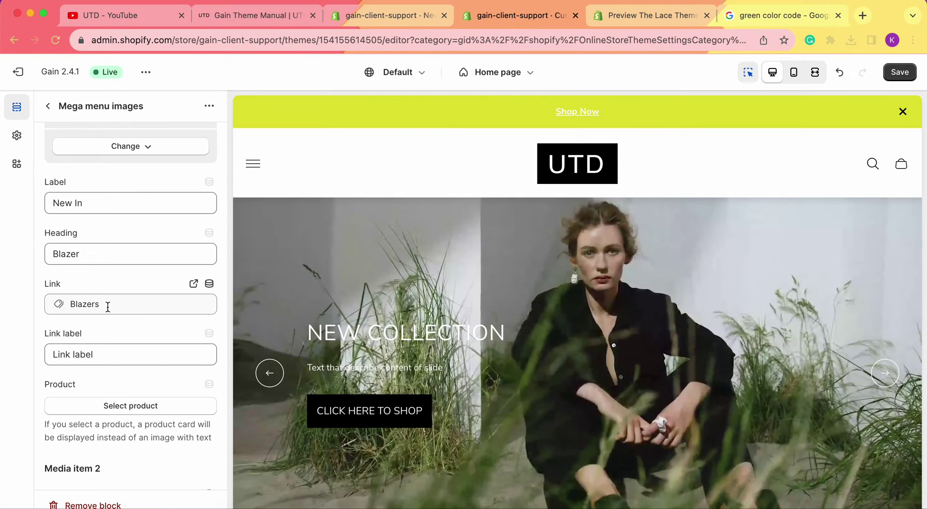
scroll(97, 261, "down", 2)
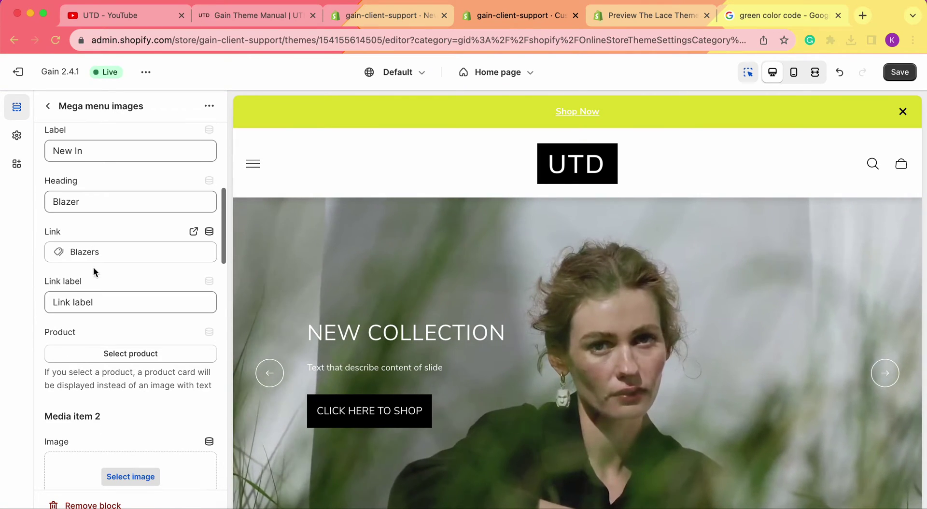
triple_click(118, 304)
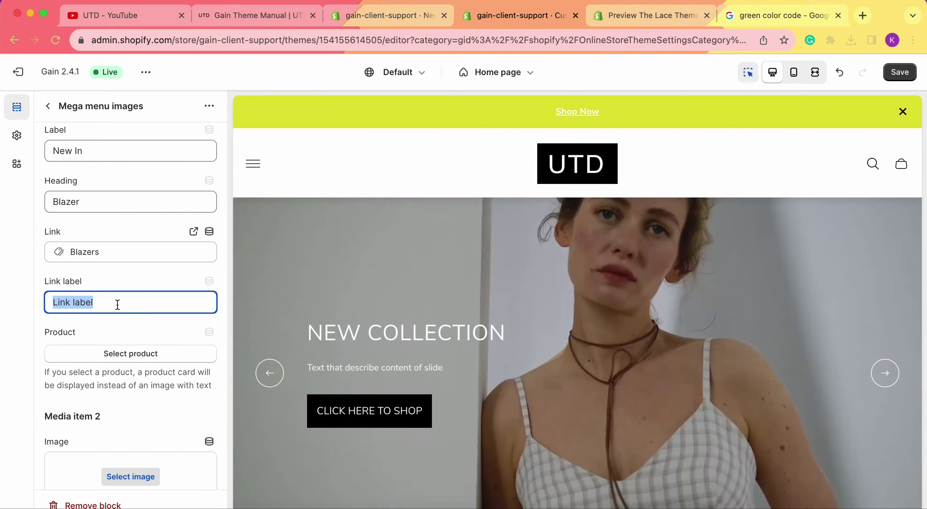
type("S")
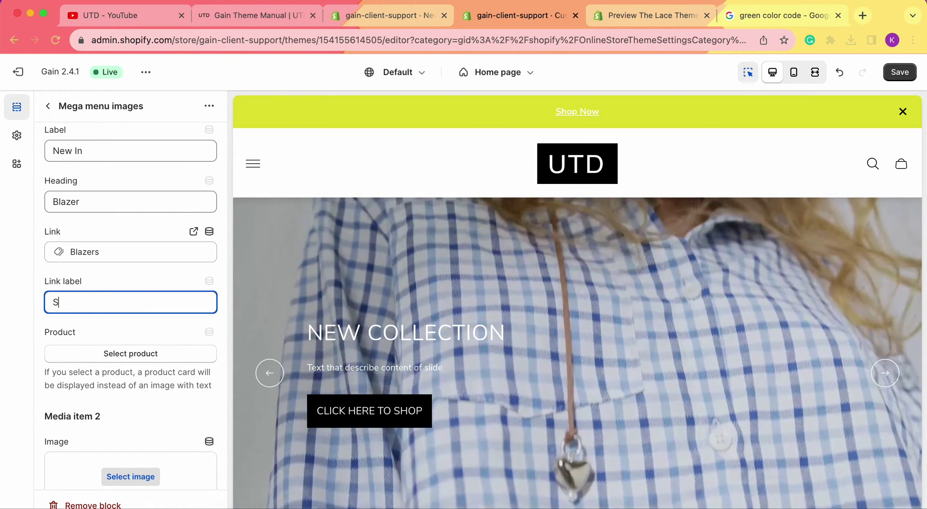
type("hop no")
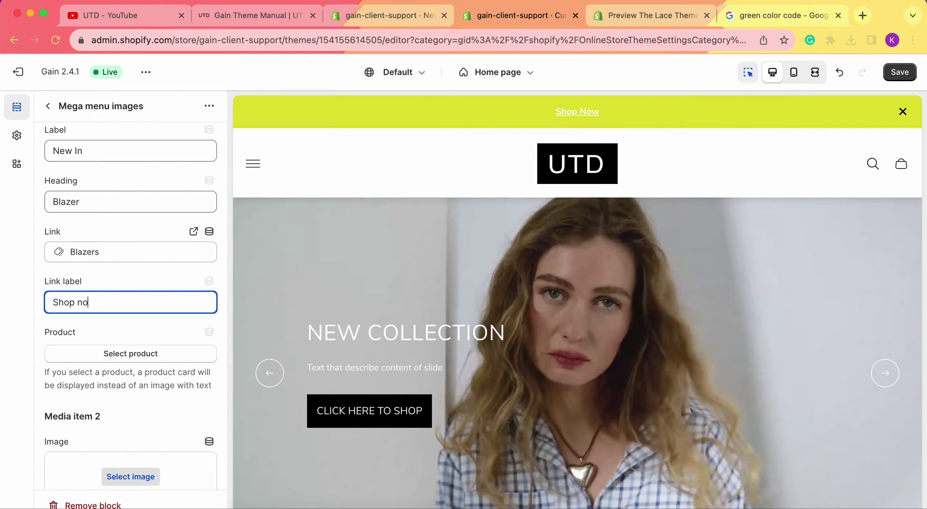
type("w")
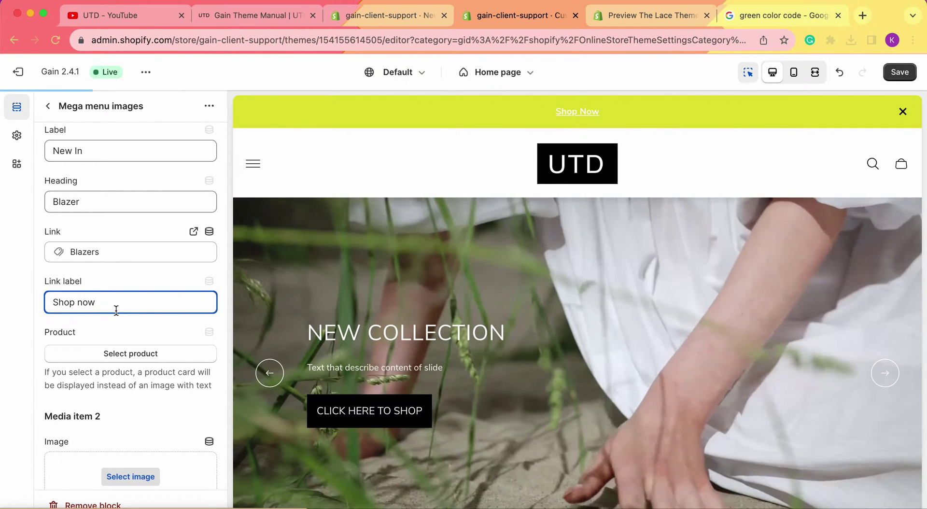
scroll(116, 310, "down", 3)
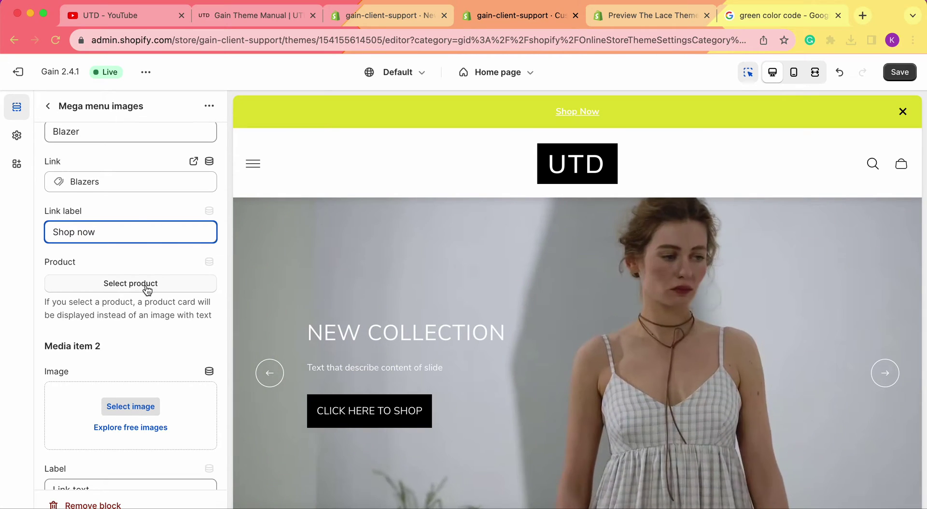
scroll(147, 289, "down", 4)
Pick the shoot24199 white T-shirt photo as Media item 2's image.
scroll(89, 282, "down", 2)
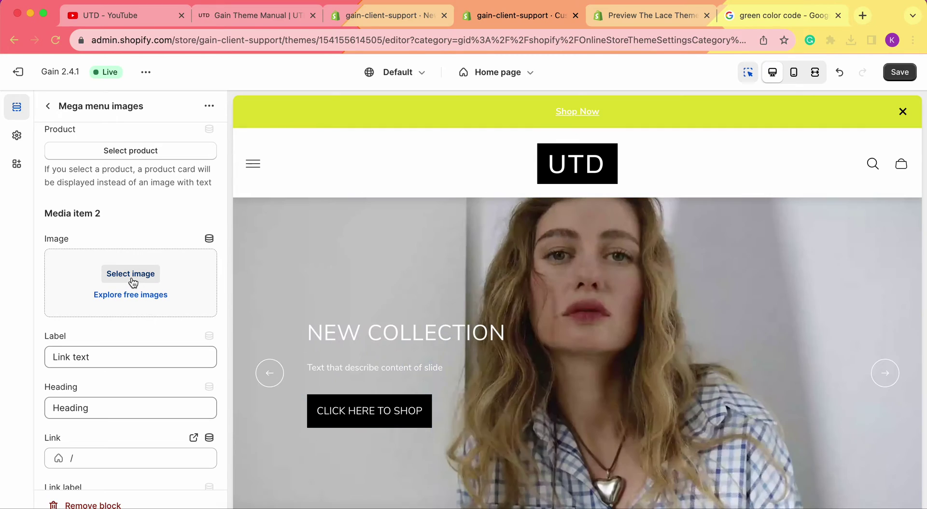
left_click(128, 276)
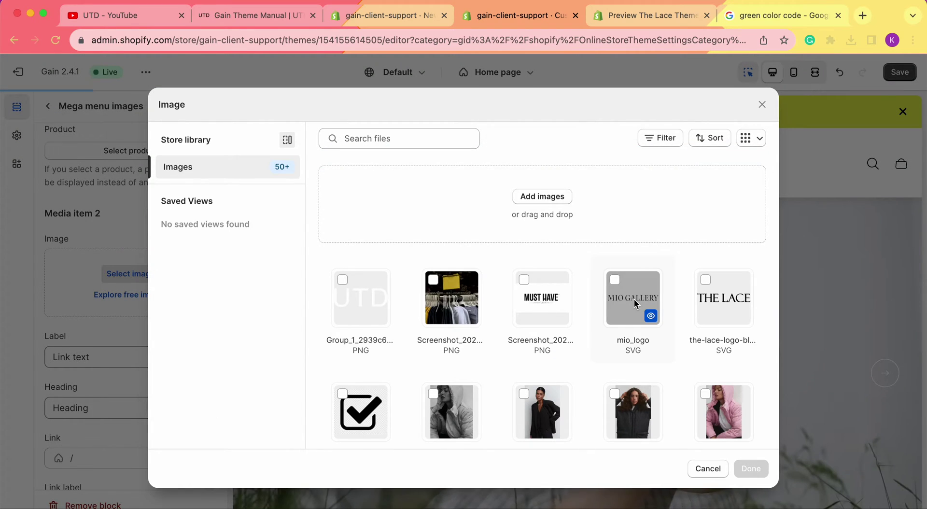
scroll(633, 300, "down", 12)
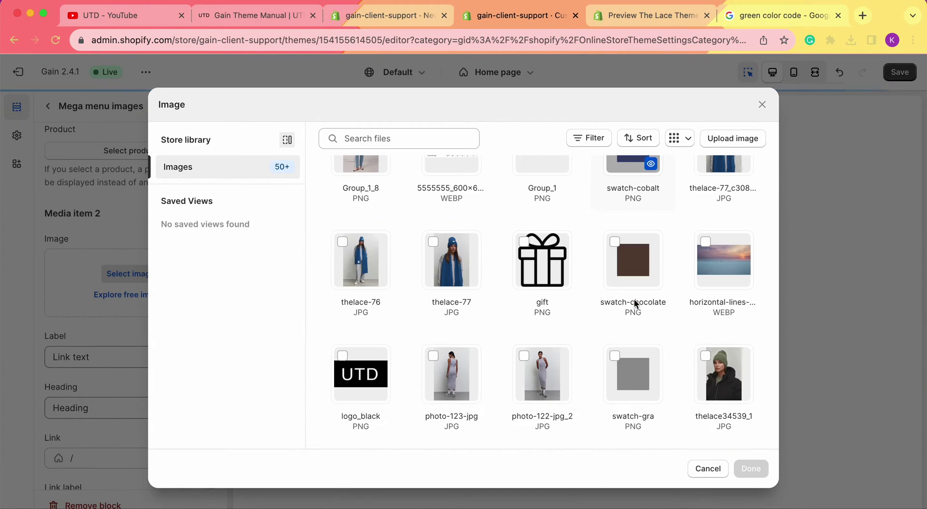
scroll(635, 304, "down", 8)
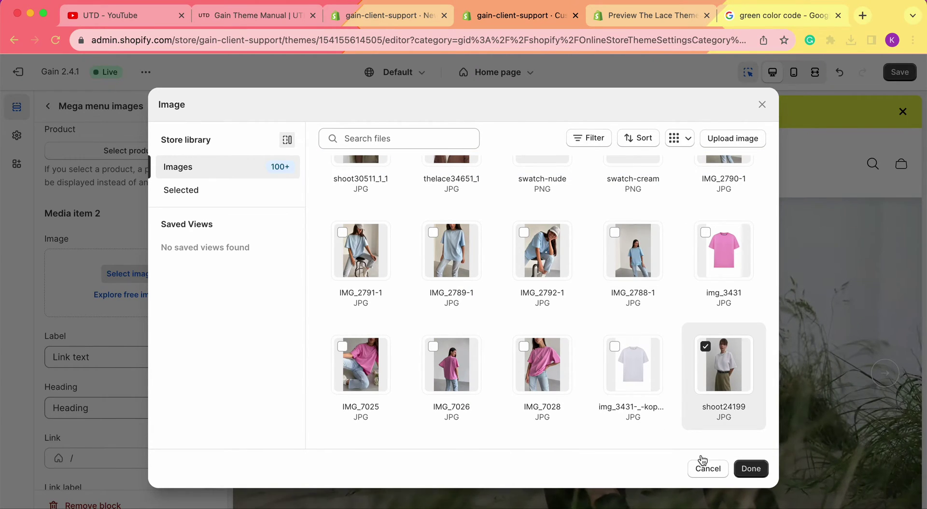
left_click(750, 468)
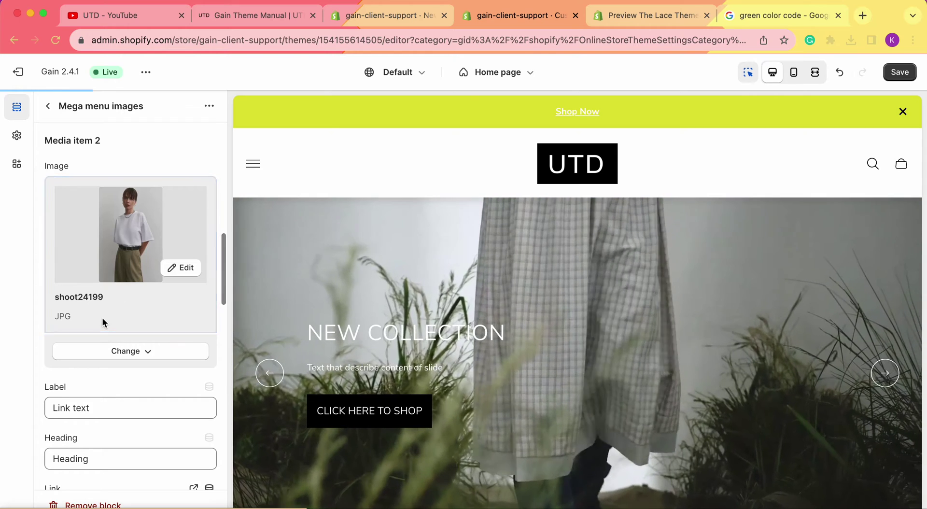
scroll(103, 321, "down", 3)
Give Media item 2 the label New In and the heading T-Shirts.
left_click(96, 315)
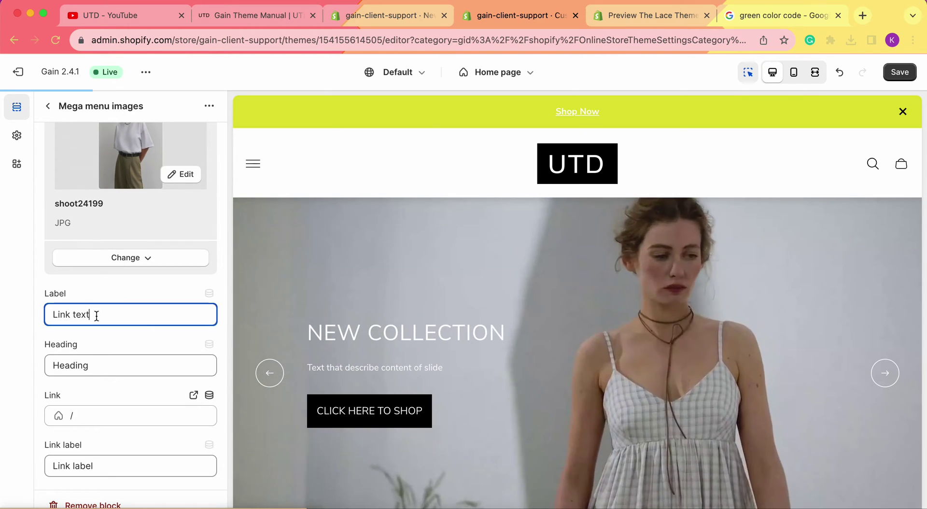
triple_click(97, 315)
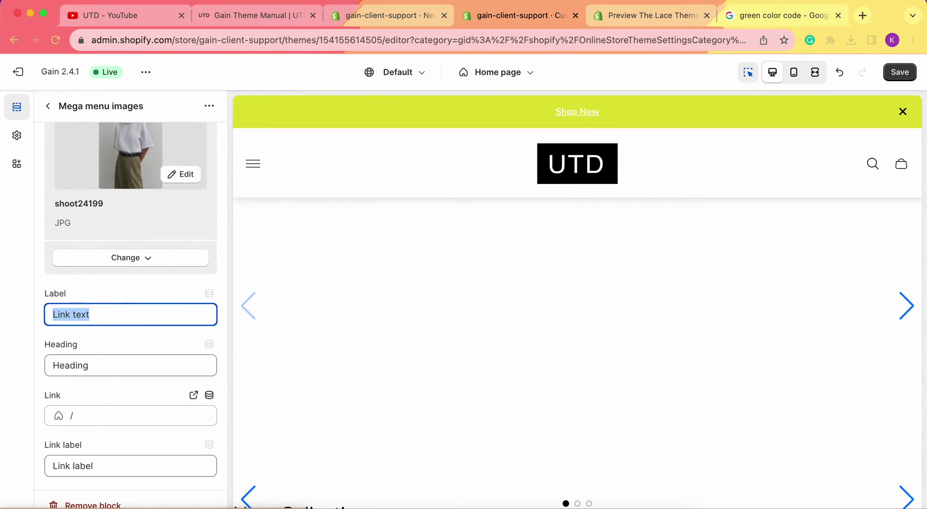
type("New In")
triple_click(99, 368)
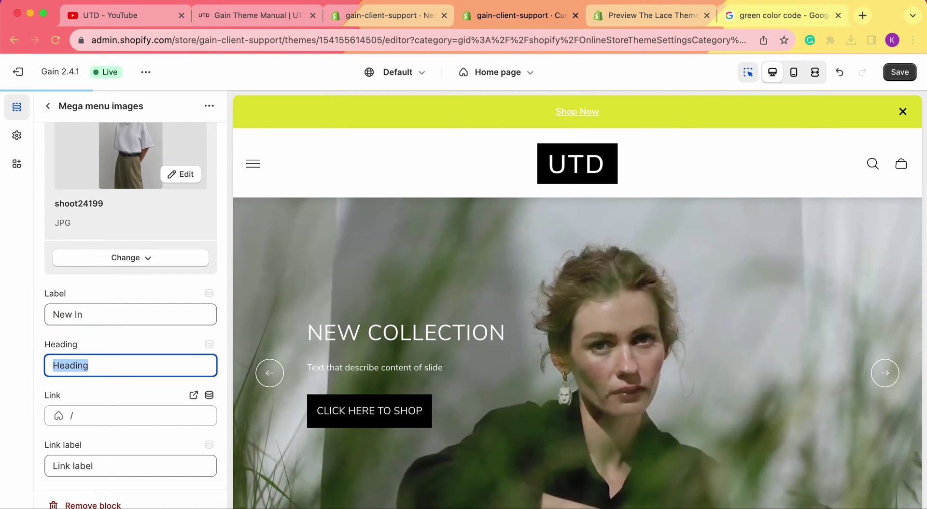
type("T-Shirts")
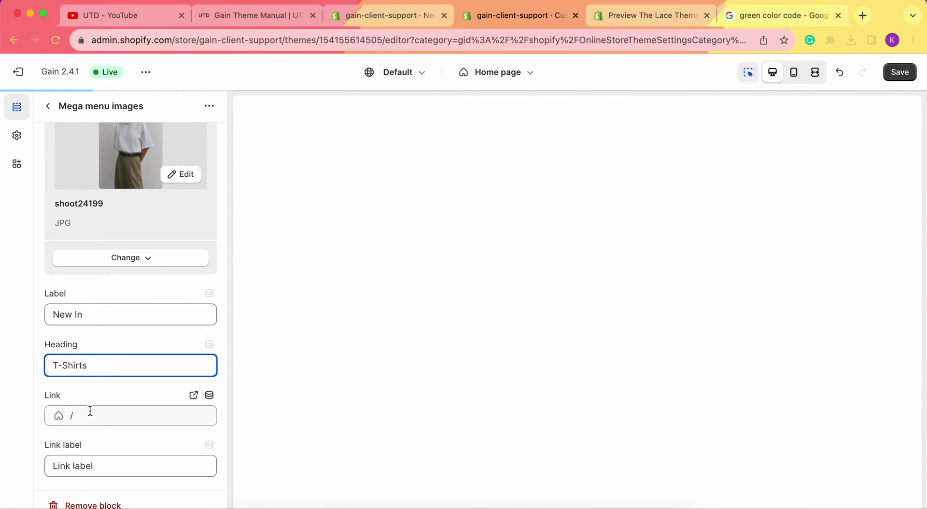
Link Media item 2 to the T-Shirts collection and clear its link label.
left_click(90, 414)
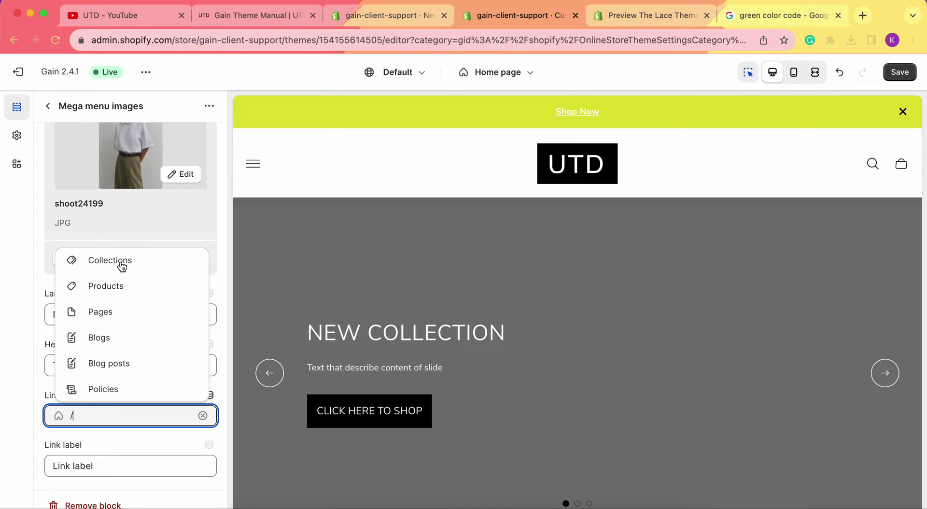
left_click(122, 264)
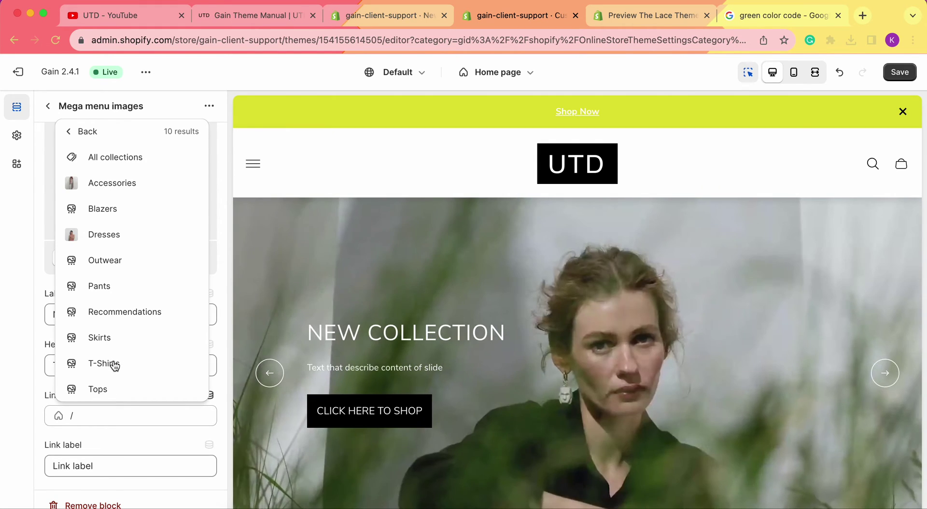
left_click(114, 366)
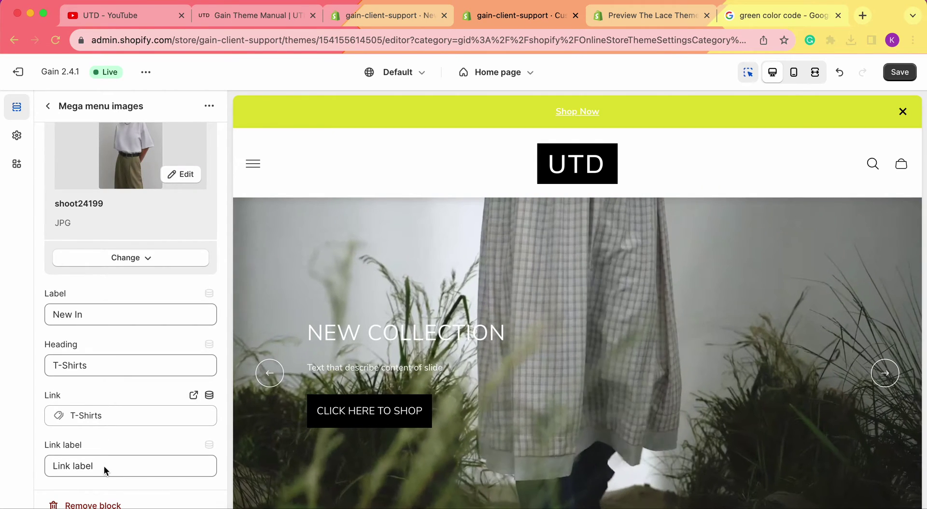
left_click(106, 465)
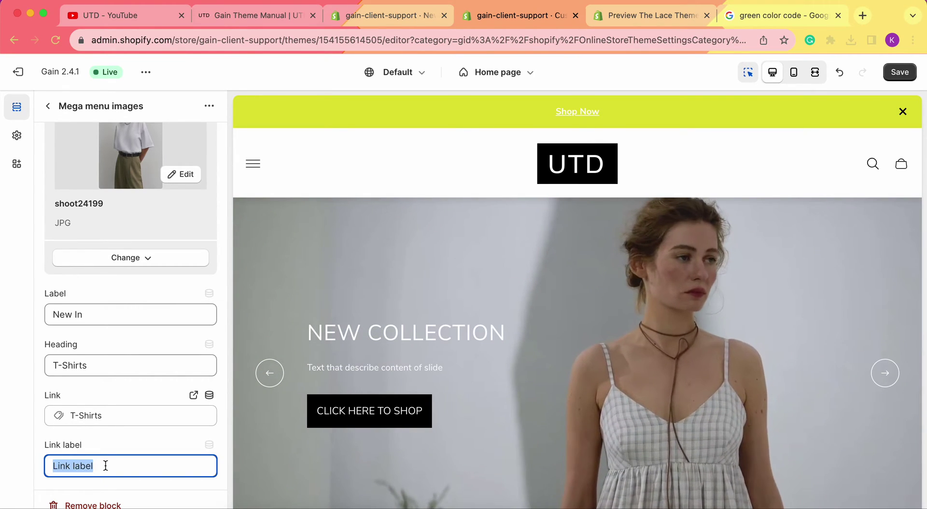
left_click(105, 465)
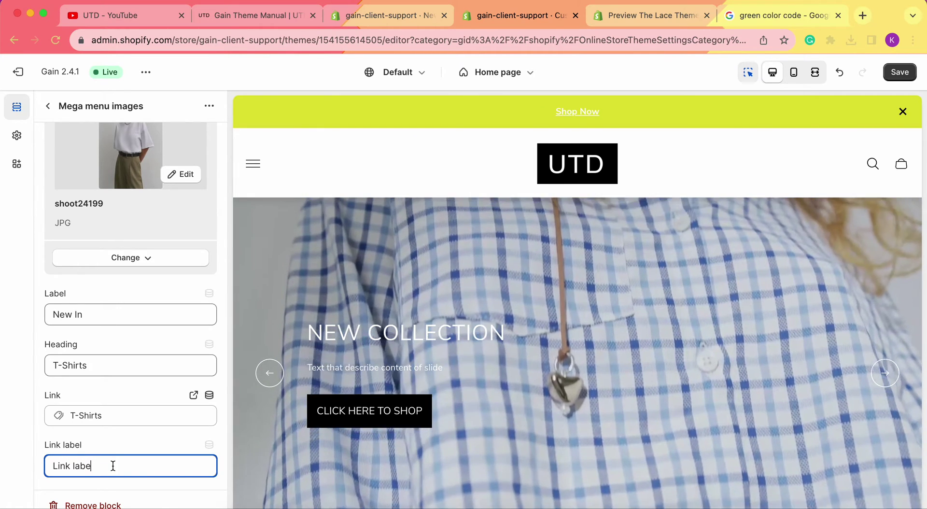
key("BackSpace")
left_click_drag(113, 466, 45, 468)
key("BackSpace")
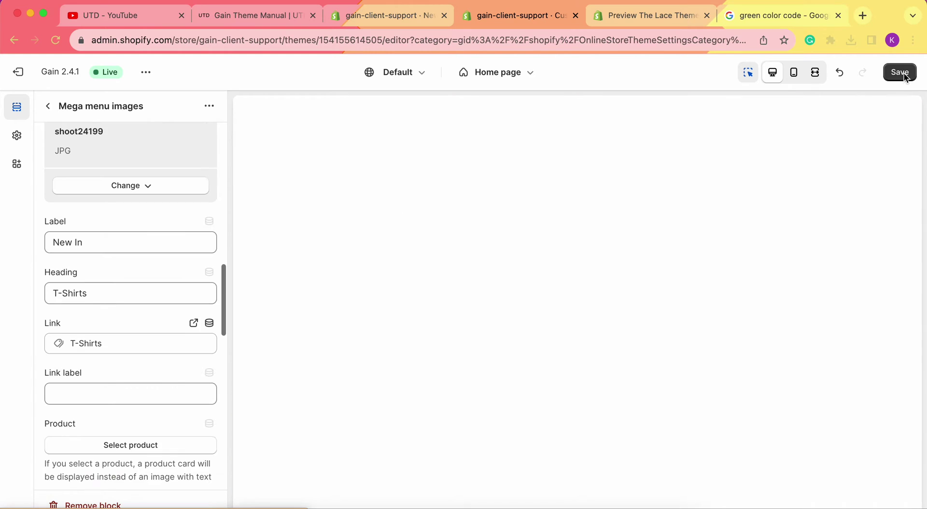
Save the theme changes and view the live UTD storefront in a new tab.
left_click(901, 74)
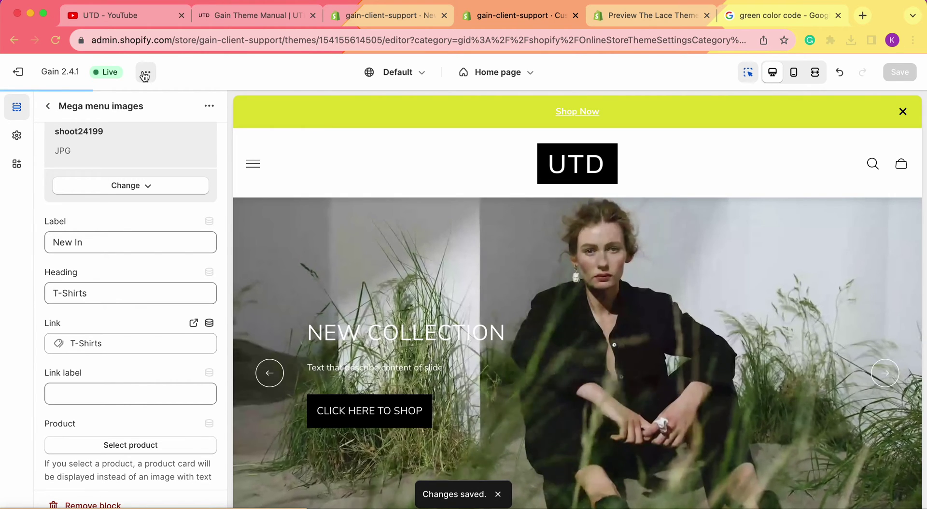
left_click(145, 75)
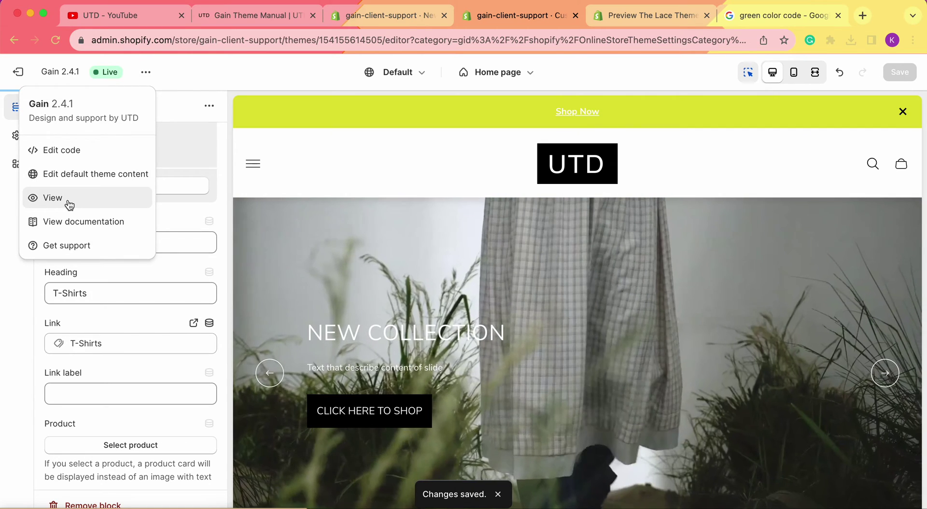
left_click(69, 204)
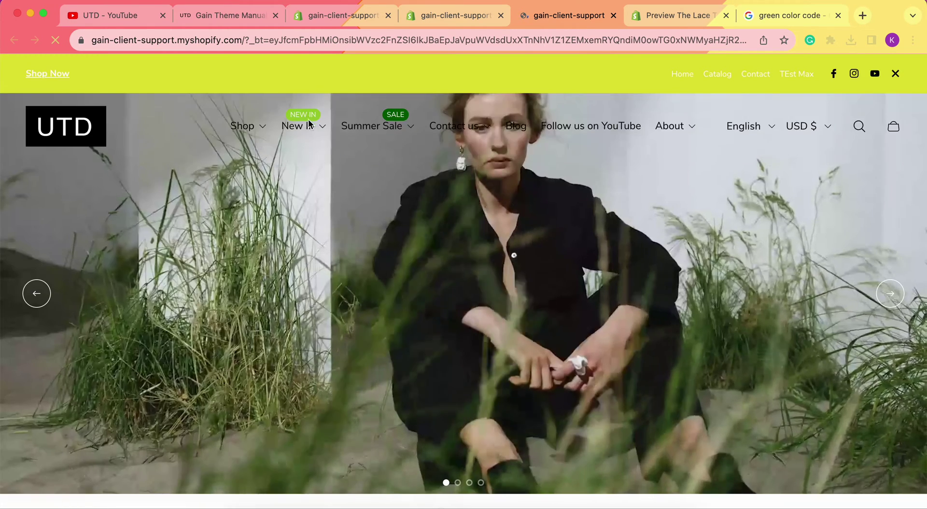
Open the live store's New In mega menu to check the Blazer and T-Shirts tiles.
left_click(310, 123)
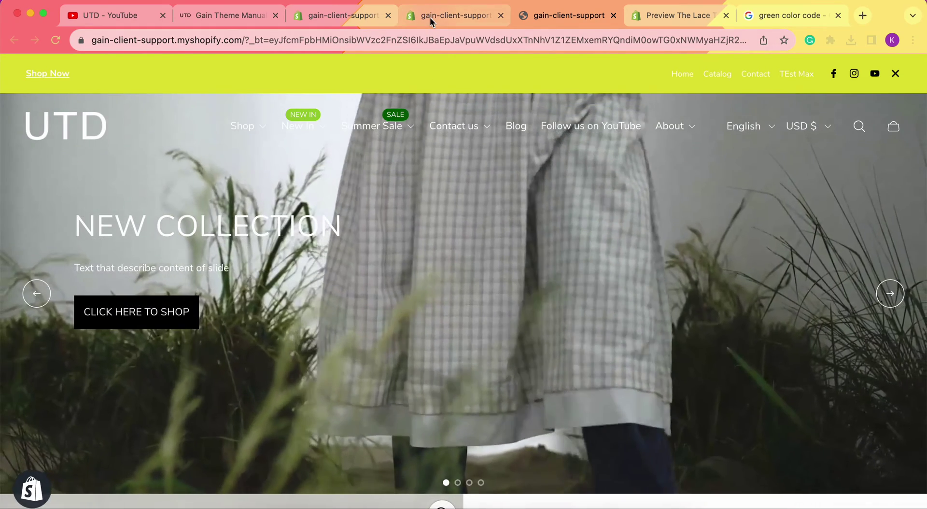
Back in the theme editor, dismiss the leftover options list and scroll to Media item 3.
left_click(431, 19)
left_click(31, 382)
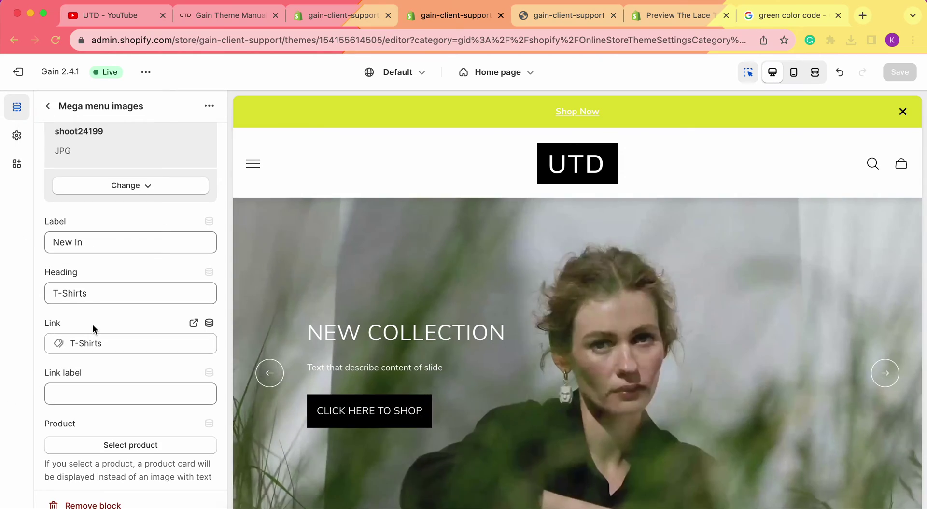
scroll(94, 328, "up", 2)
scroll(93, 328, "down", 7)
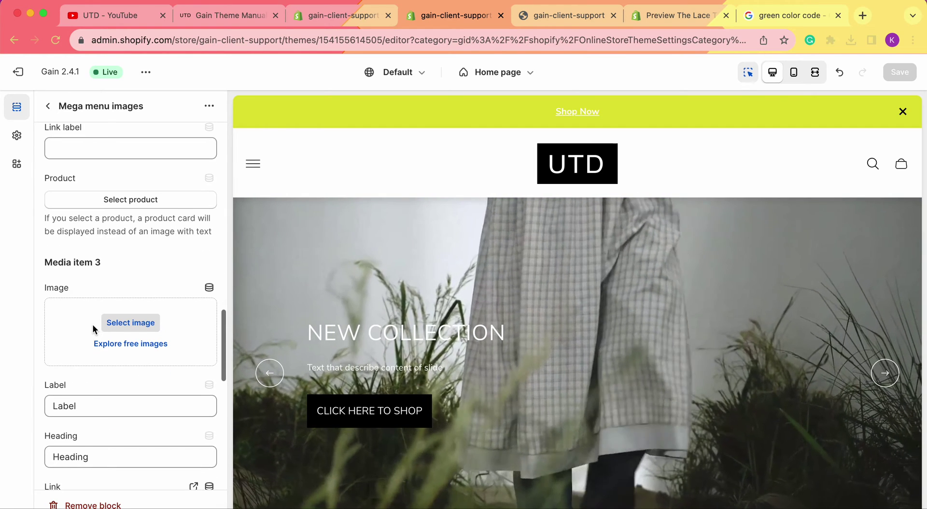
scroll(77, 224, "down", 2)
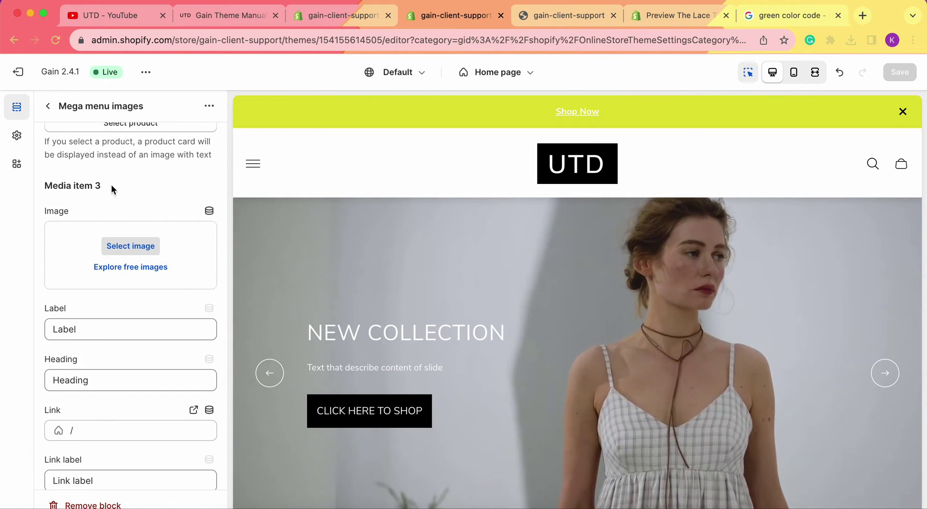
scroll(162, 219, "down", 1)
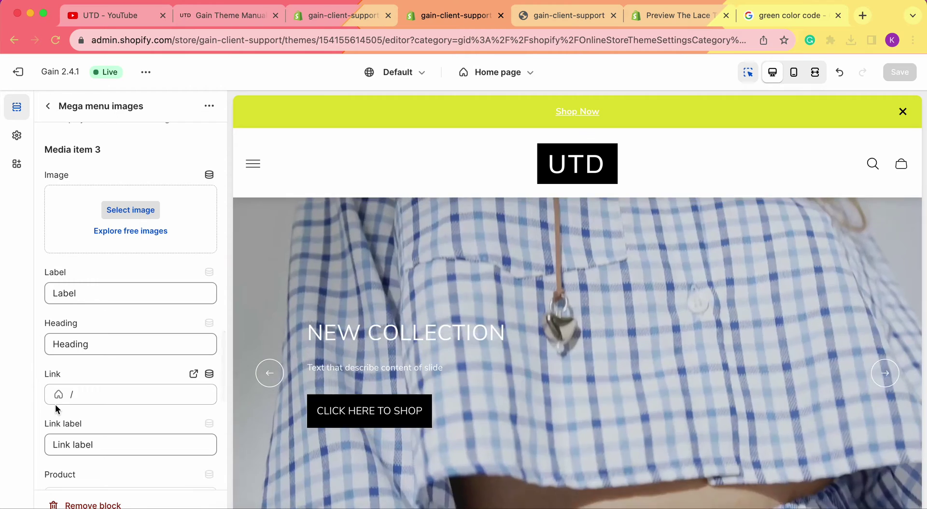
scroll(98, 288, "down", 1)
scroll(108, 453, "down", 3)
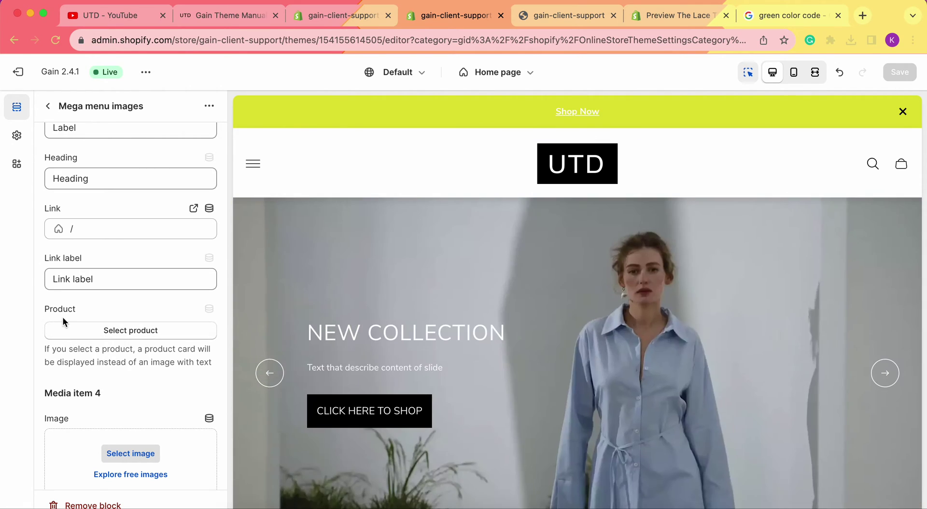
Search 'Skirt' and set Linen mini skirt as Media item 3's product card.
left_click(107, 329)
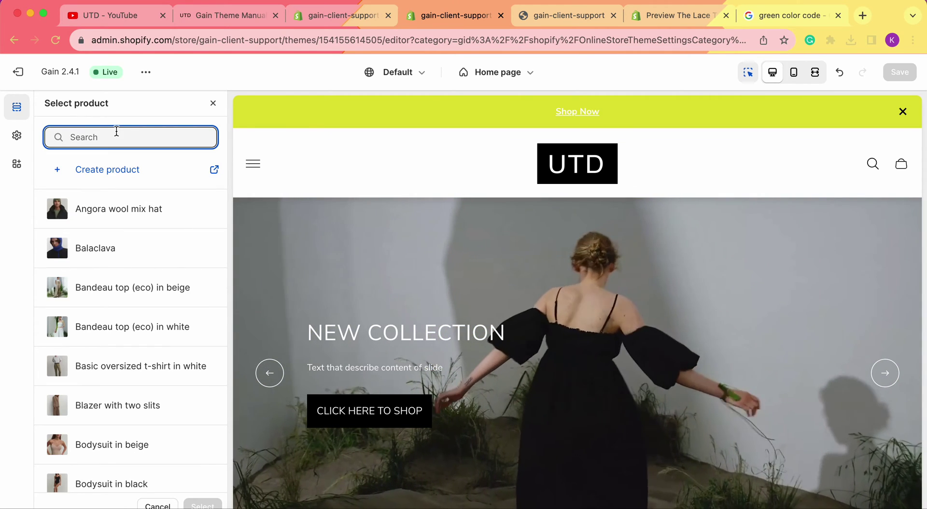
type("Skirt")
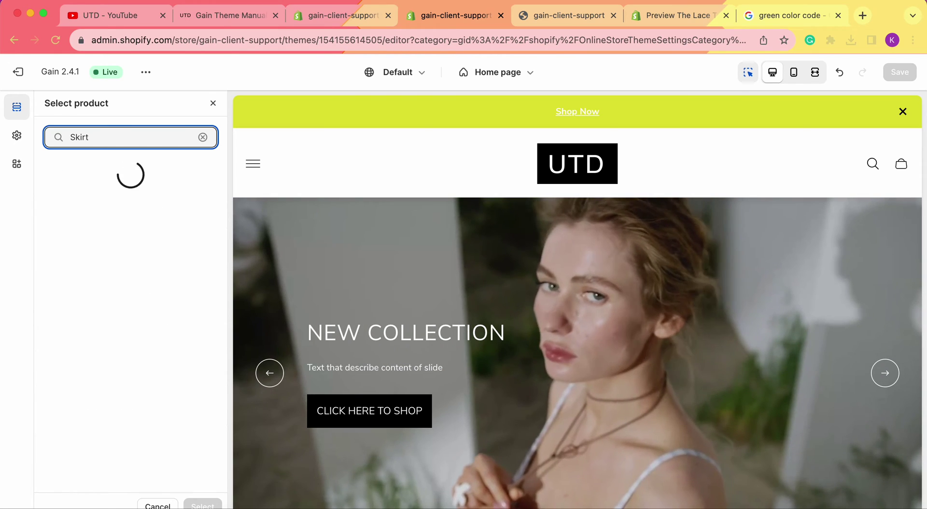
scroll(130, 332, "down", 2)
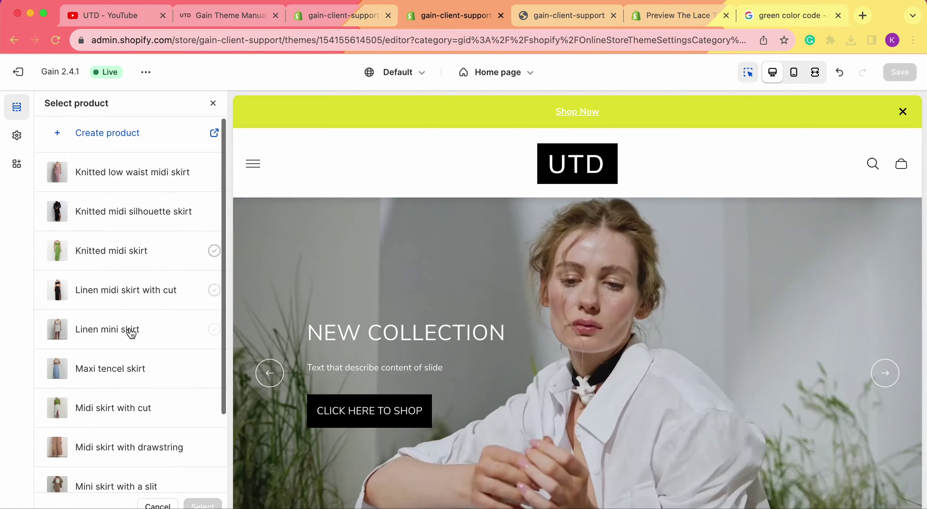
left_click(126, 340)
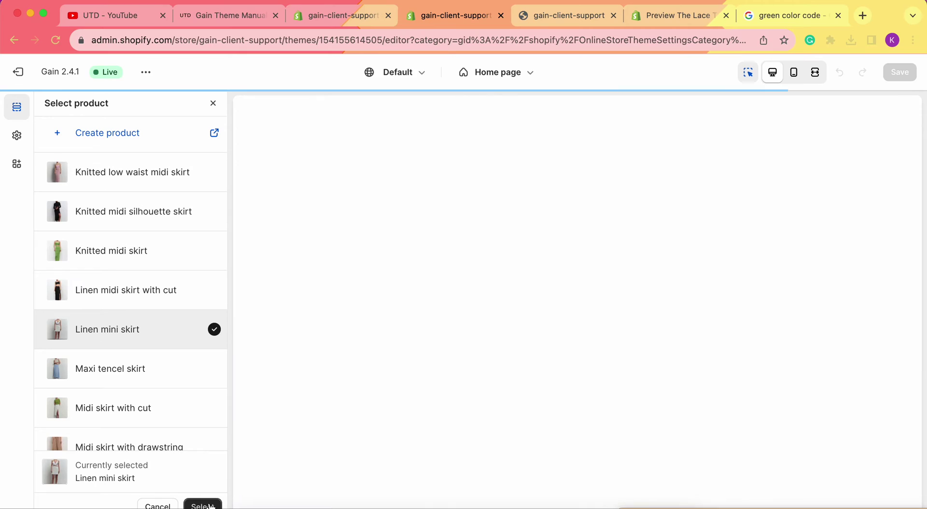
left_click(207, 505)
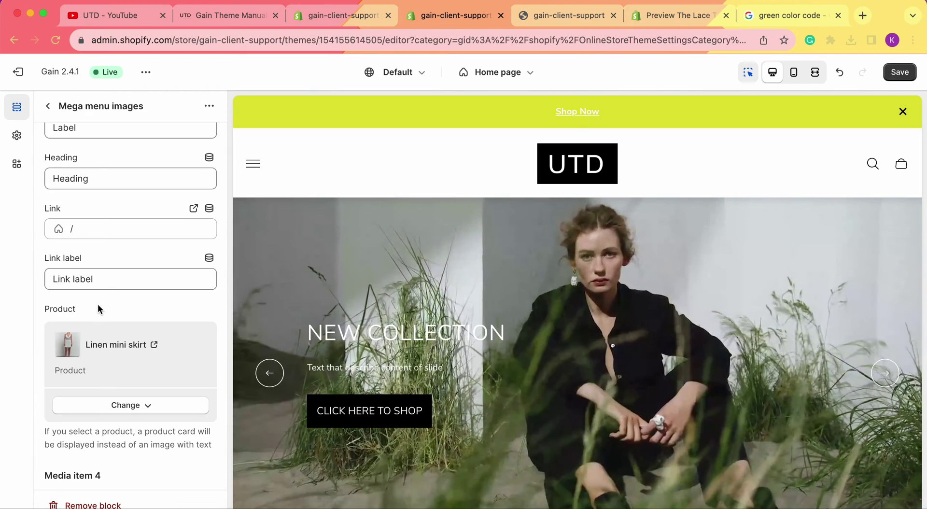
Set Media item 4 to the Knitted crop top in milk/cappuccino product and view the live store.
scroll(155, 355, "down", 3)
scroll(75, 304, "down", 1)
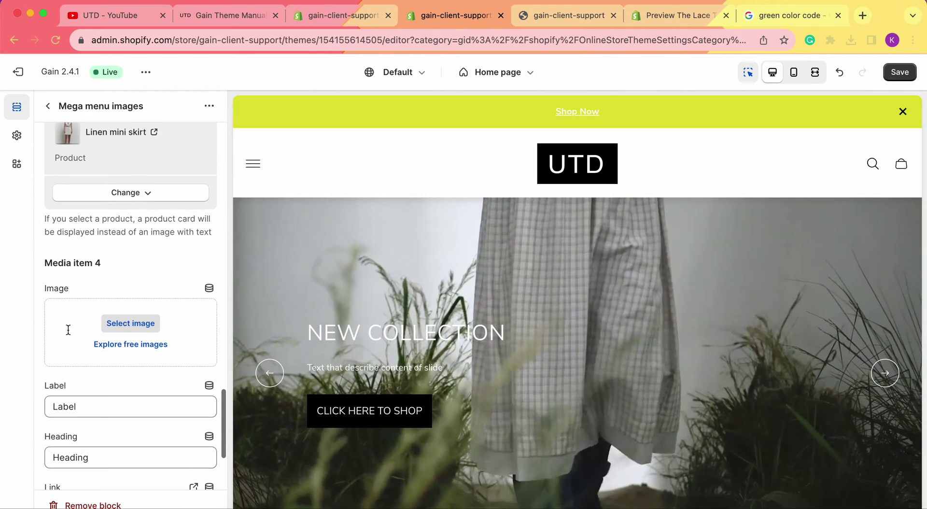
scroll(82, 285, "down", 3)
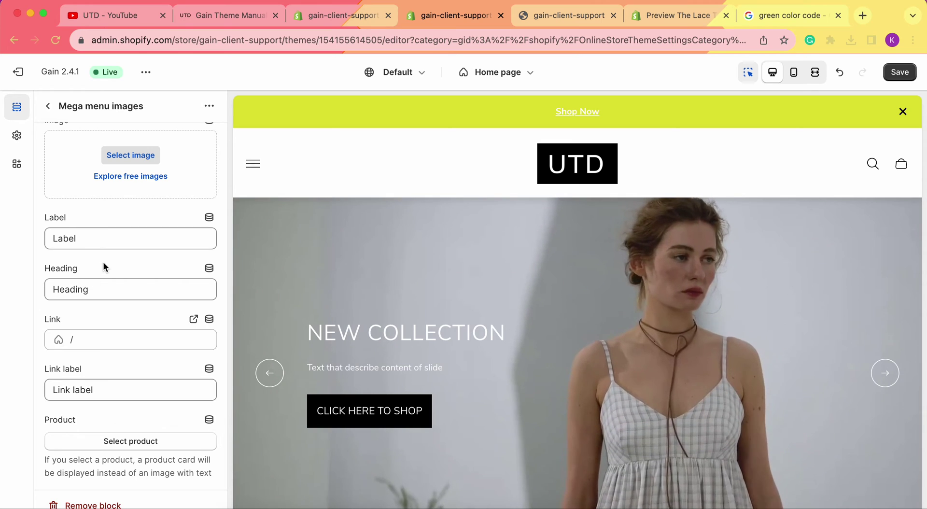
scroll(103, 262, "up", 3)
scroll(92, 137, "down", 3)
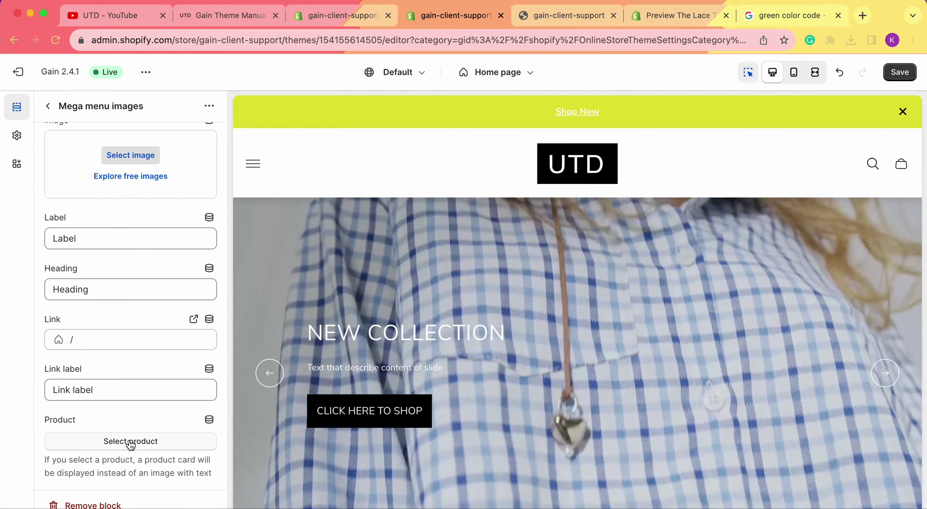
left_click(130, 441)
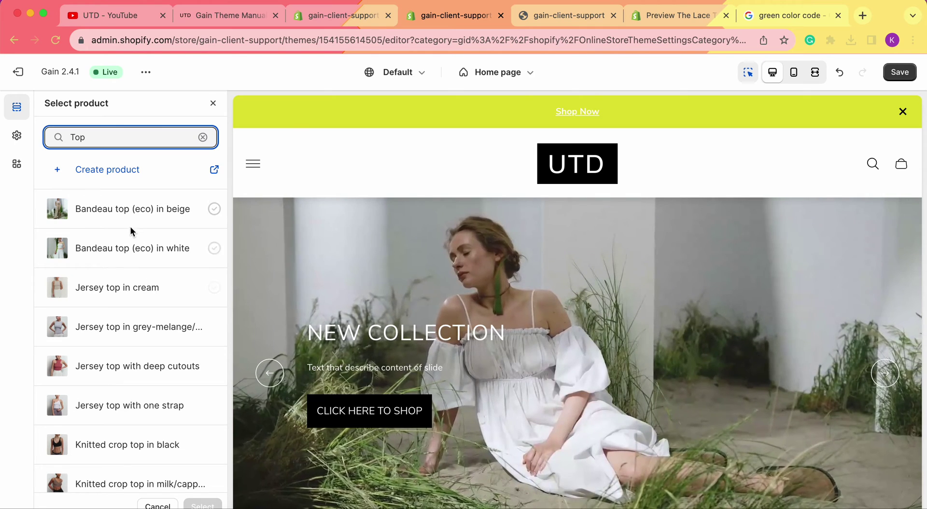
scroll(125, 290, "down", 3)
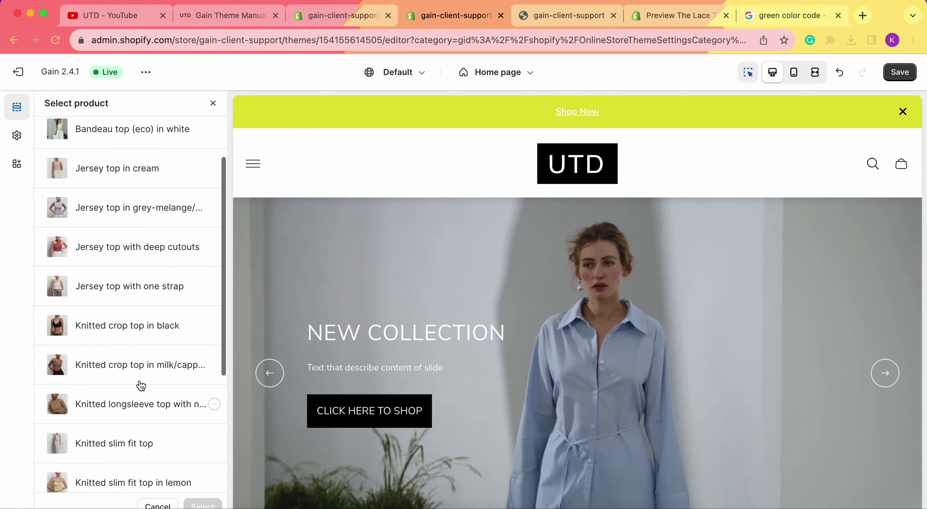
scroll(141, 371, "down", 1)
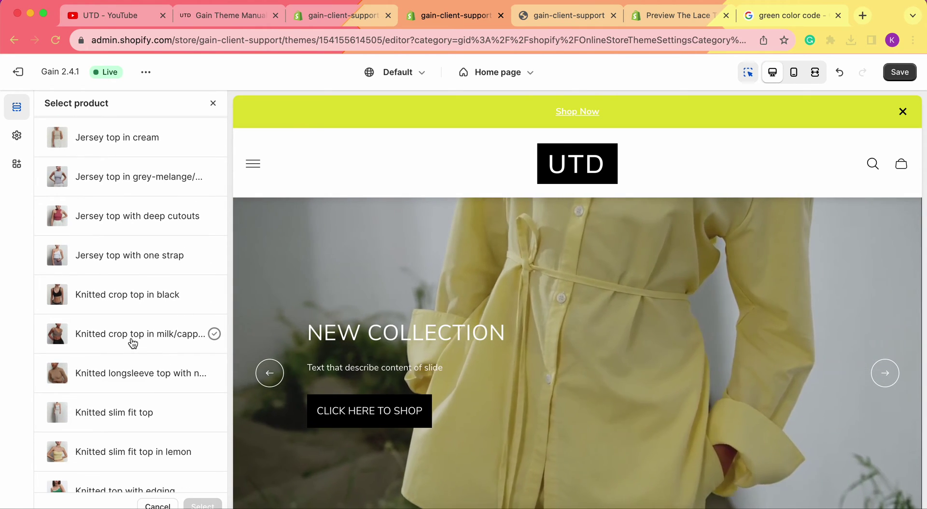
left_click(133, 343)
left_click(205, 505)
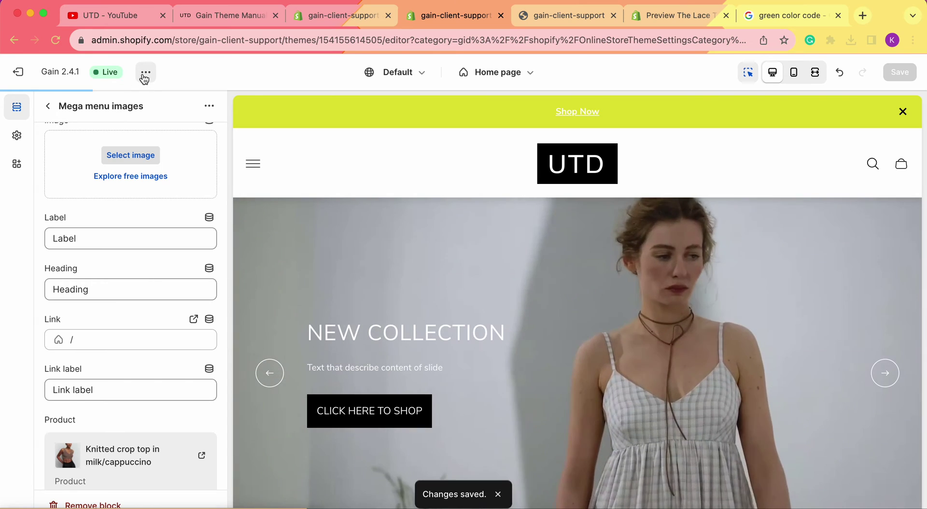
left_click(146, 72)
left_click(73, 200)
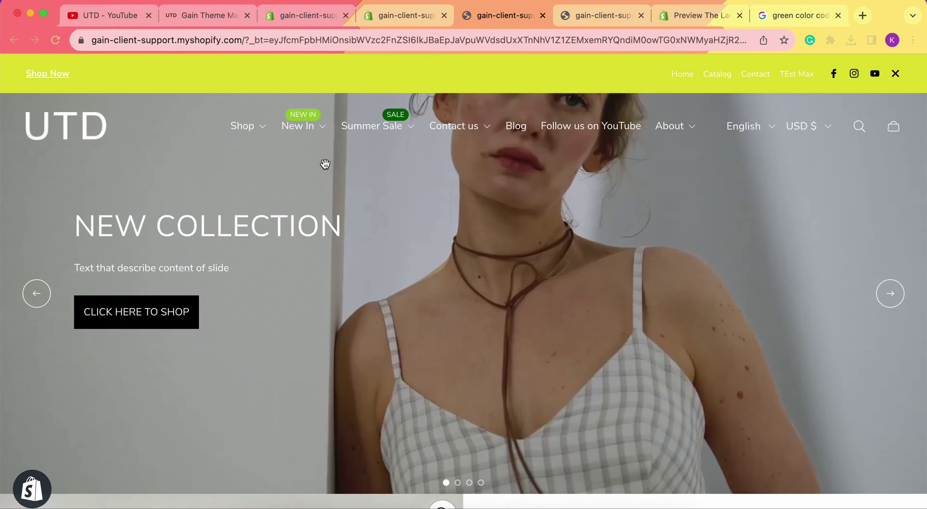
Open the live store's New In mega menu to check all four items, including Linen mini skirt.
left_click(314, 130)
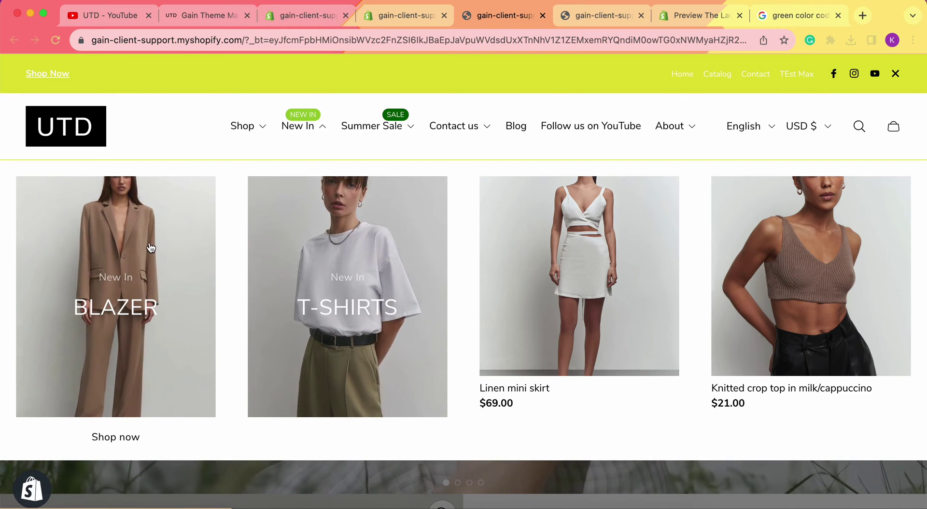
mouse_move(570, 249)
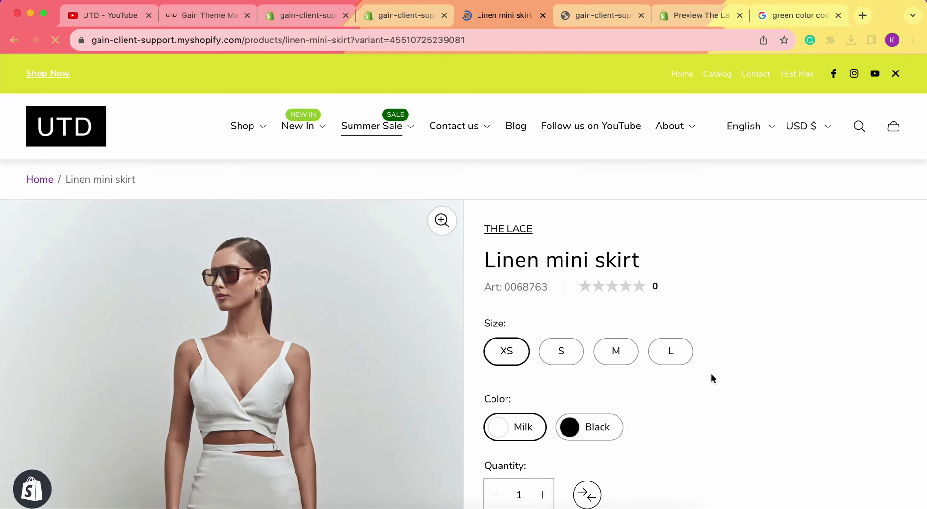
Return to the store homepage and open the T-Shirts collection from its New In tile.
scroll(711, 378, "down", 4)
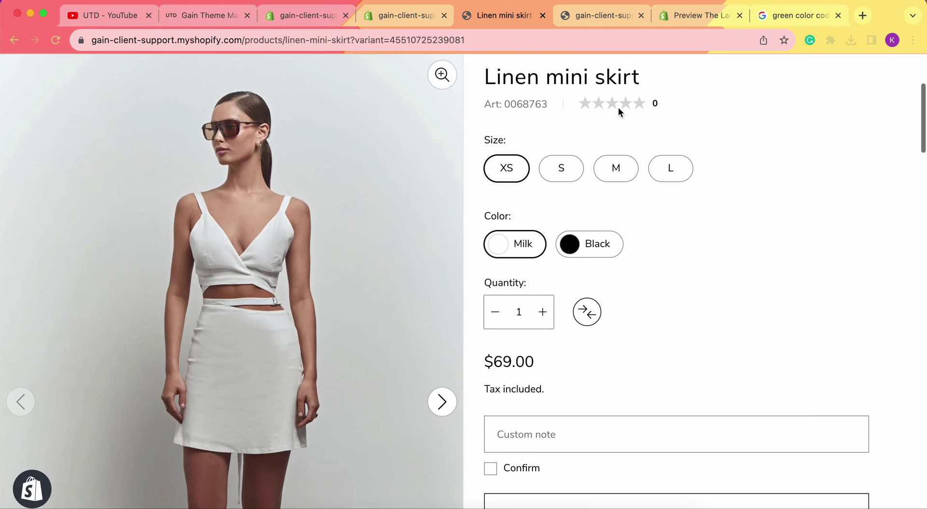
left_click(14, 38)
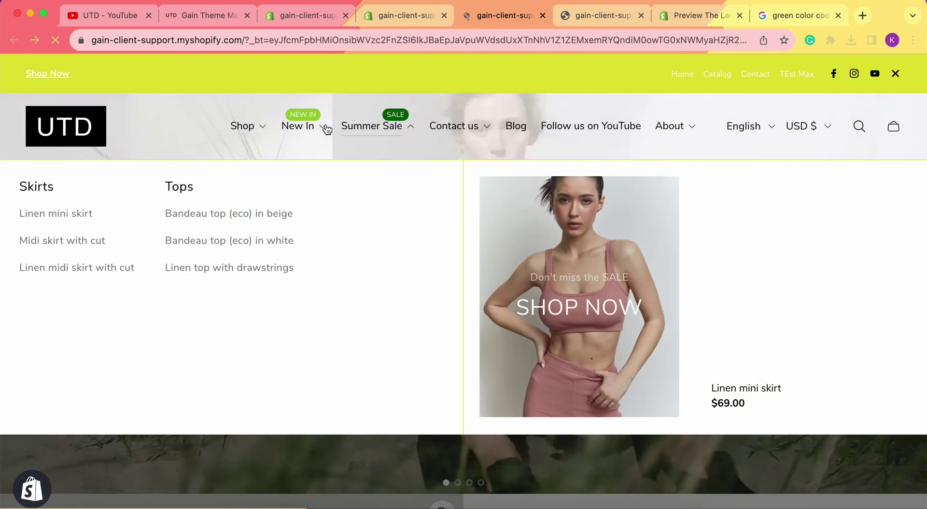
mouse_move(319, 126)
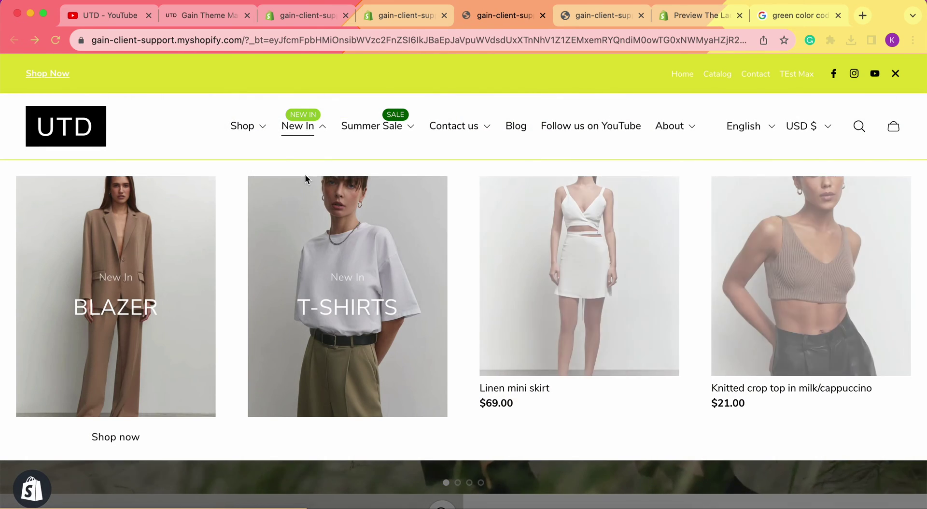
left_click(298, 246)
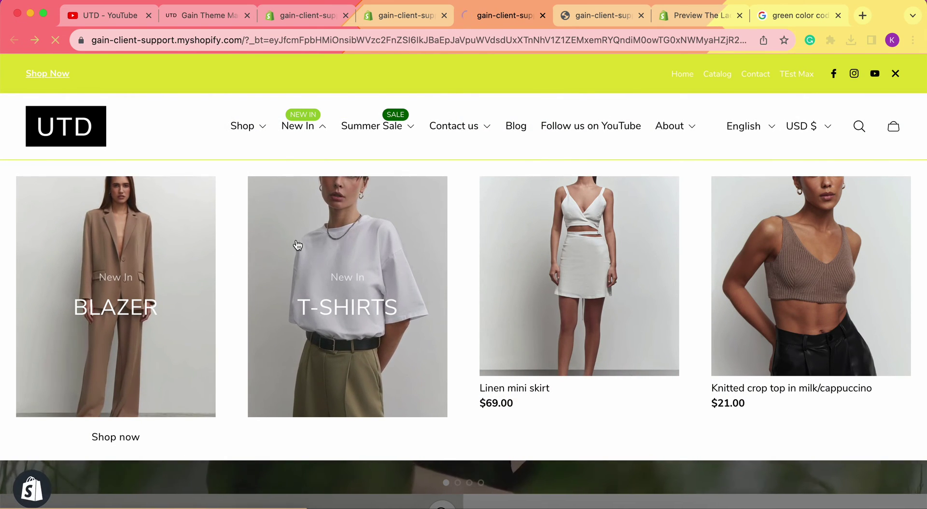
Browse the T-Shirts collection page, then switch back to the theme editor tab.
scroll(483, 273, "down", 3)
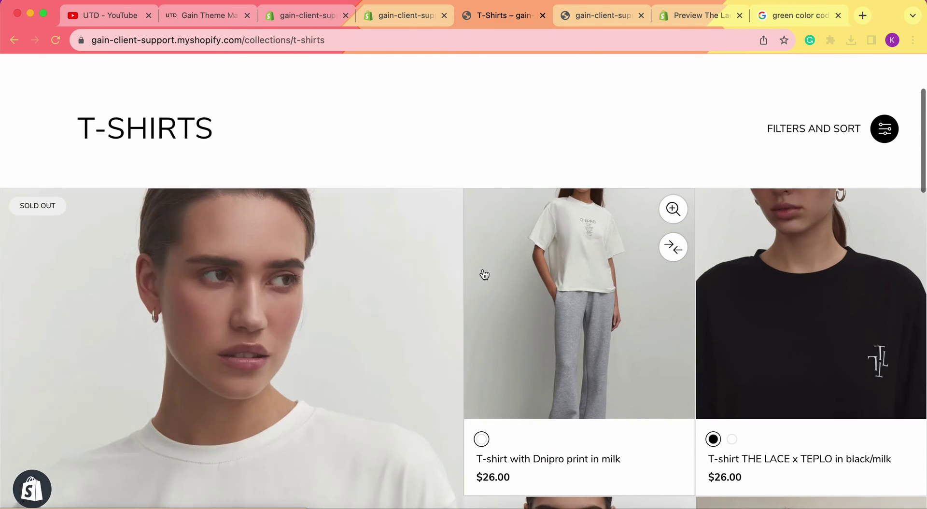
scroll(641, 275, "down", 10)
scroll(641, 275, "left", 5)
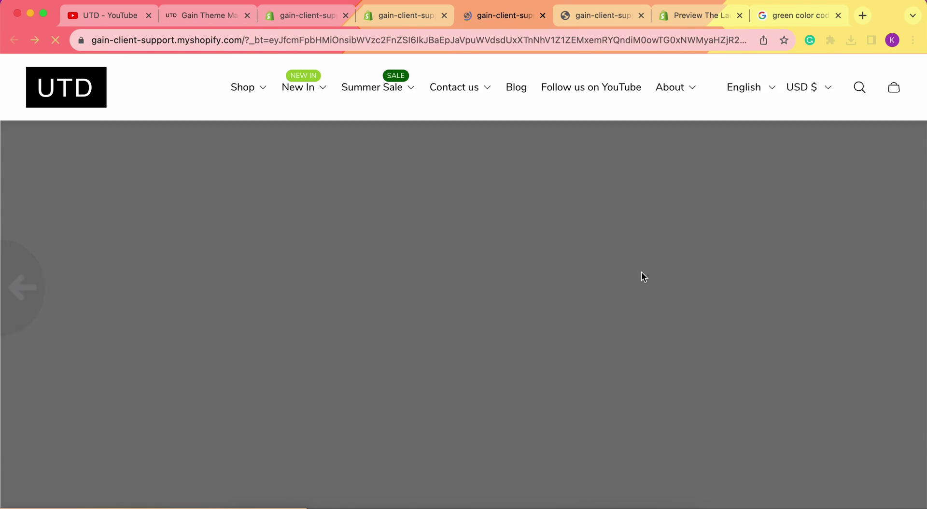
mouse_move(308, 127)
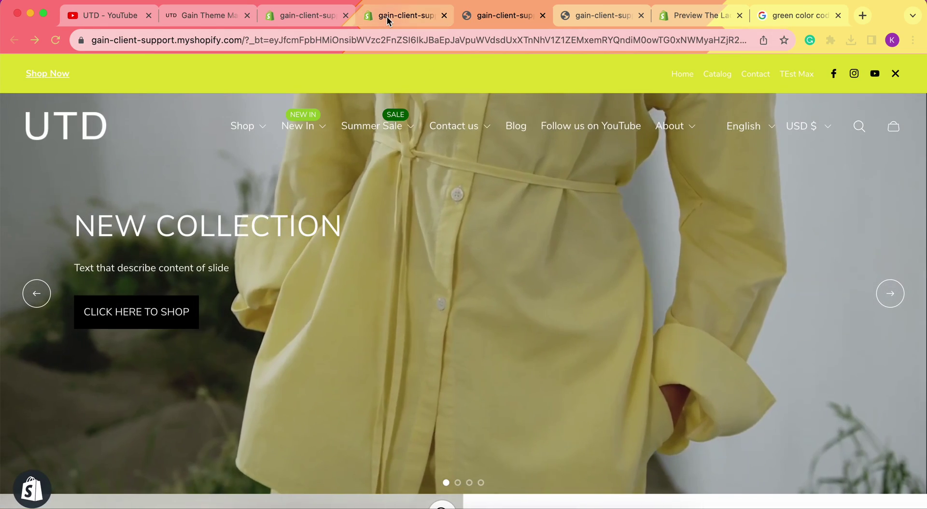
left_click(387, 16)
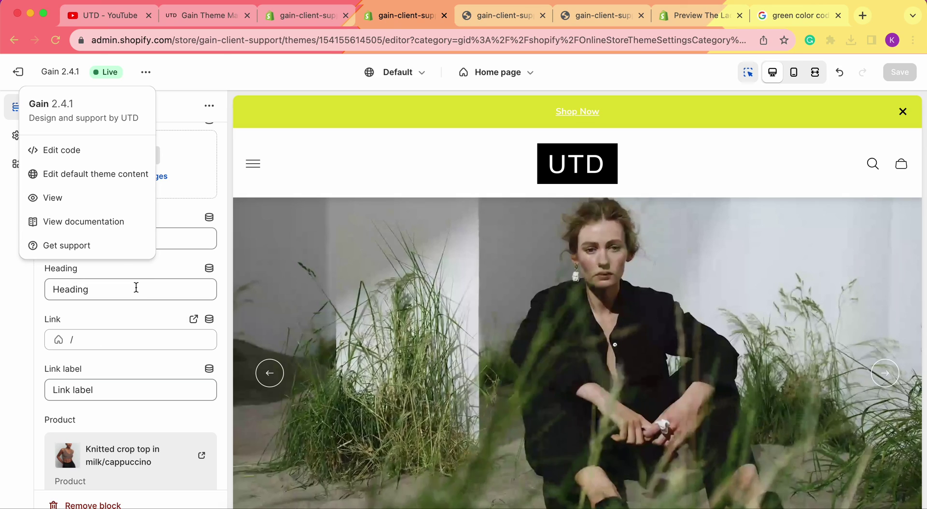
Close the theme options and scroll the Gain manual to the Mega menu images General settings.
left_click(12, 361)
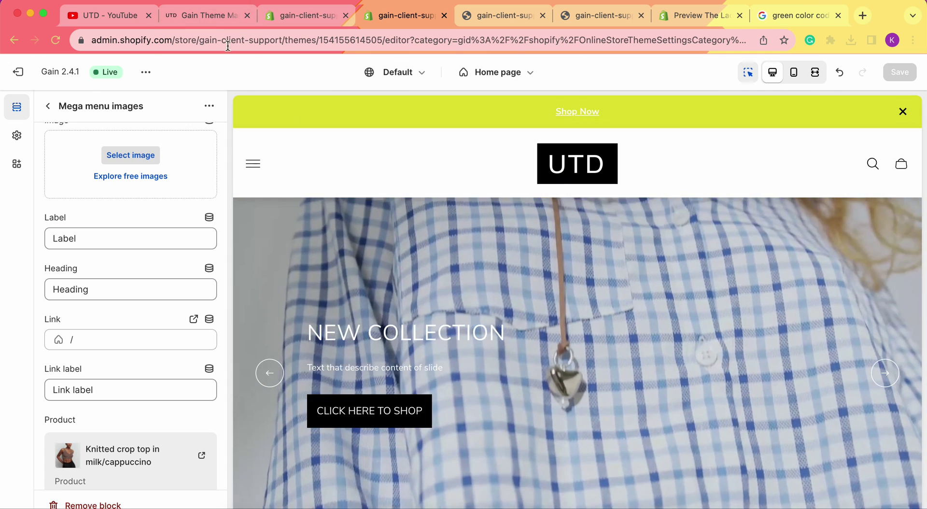
left_click(204, 17)
scroll(514, 183, "down", 1)
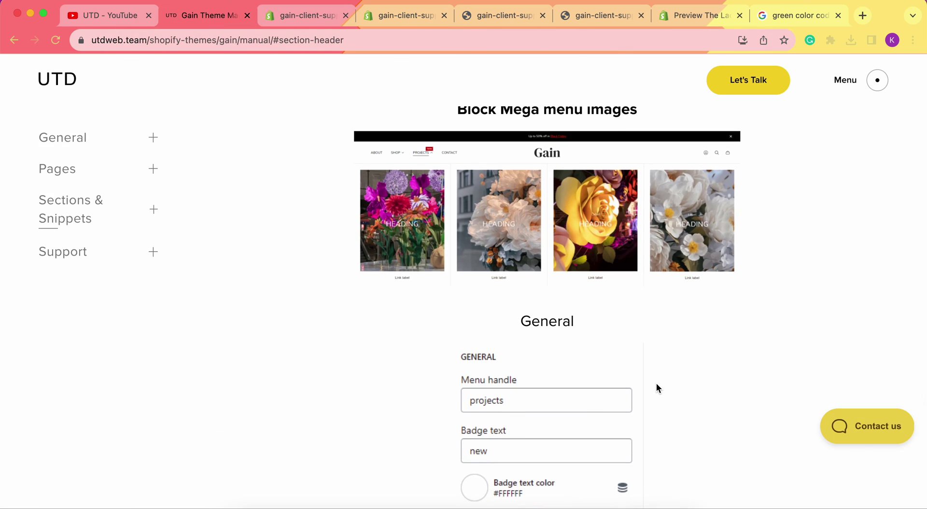
scroll(538, 156, "down", 5)
scroll(643, 288, "down", 5)
scroll(643, 288, "up", 5)
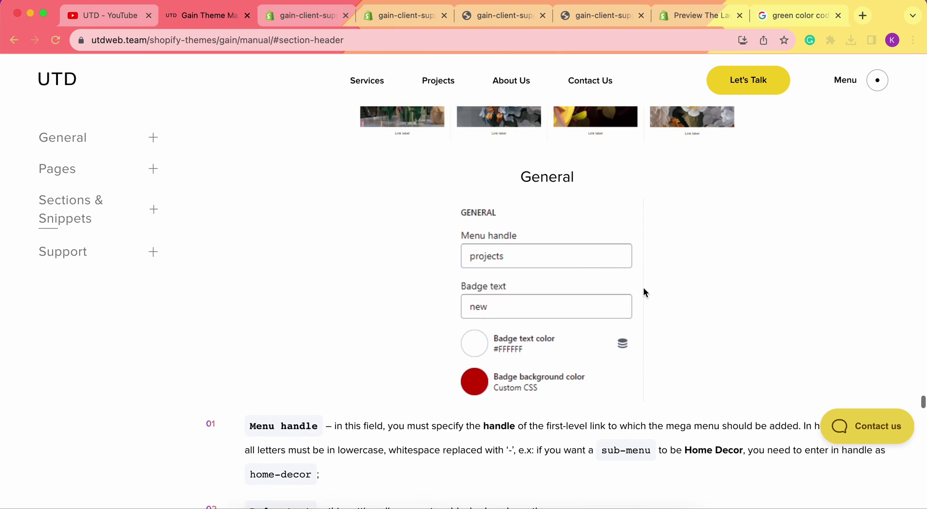